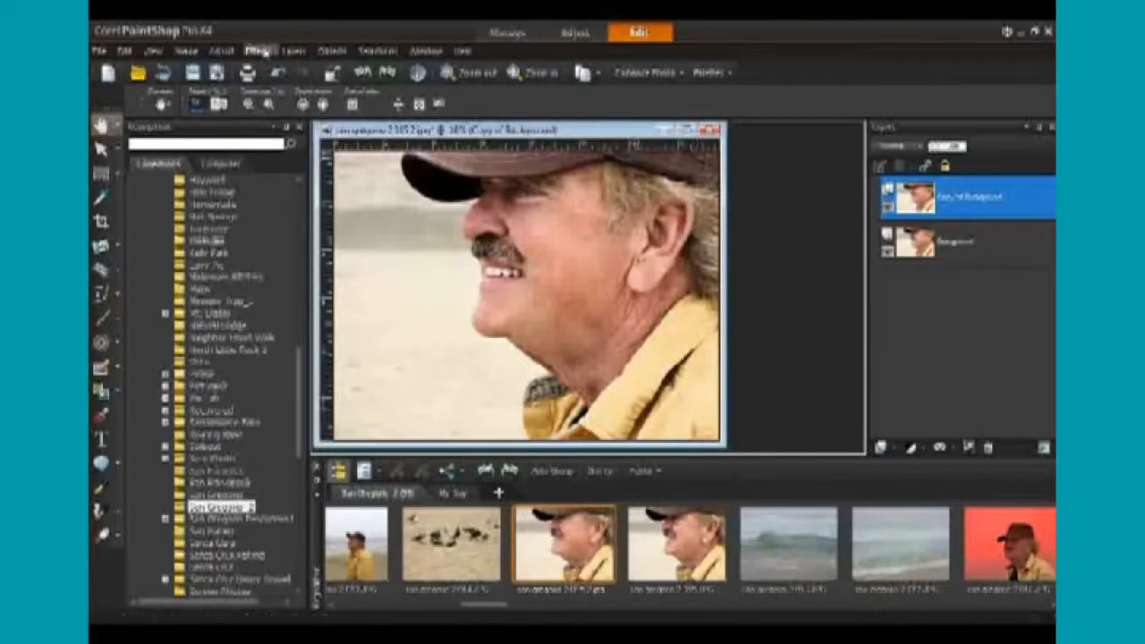
Apply the KPT Hyper Tiling effect to the Copy of Background layer, testing 100% transparency and returning it to 0%
{"action": "left_click", "coordinate": [258, 51]}
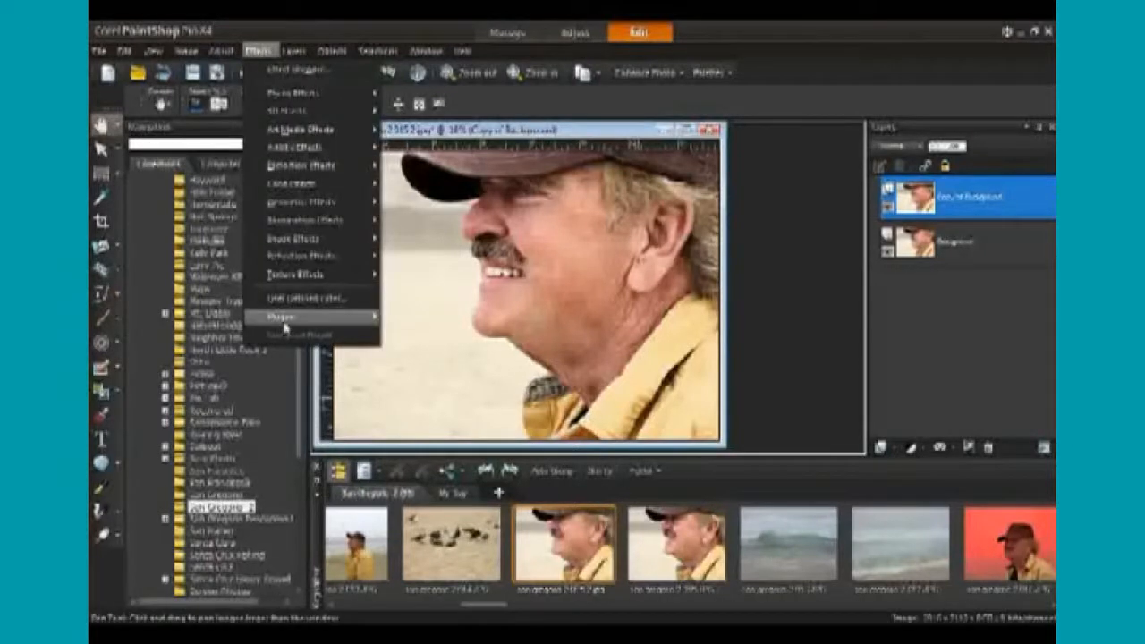
{"action": "mouse_move", "coordinate": [285, 324]}
{"action": "mouse_move", "coordinate": [423, 338]}
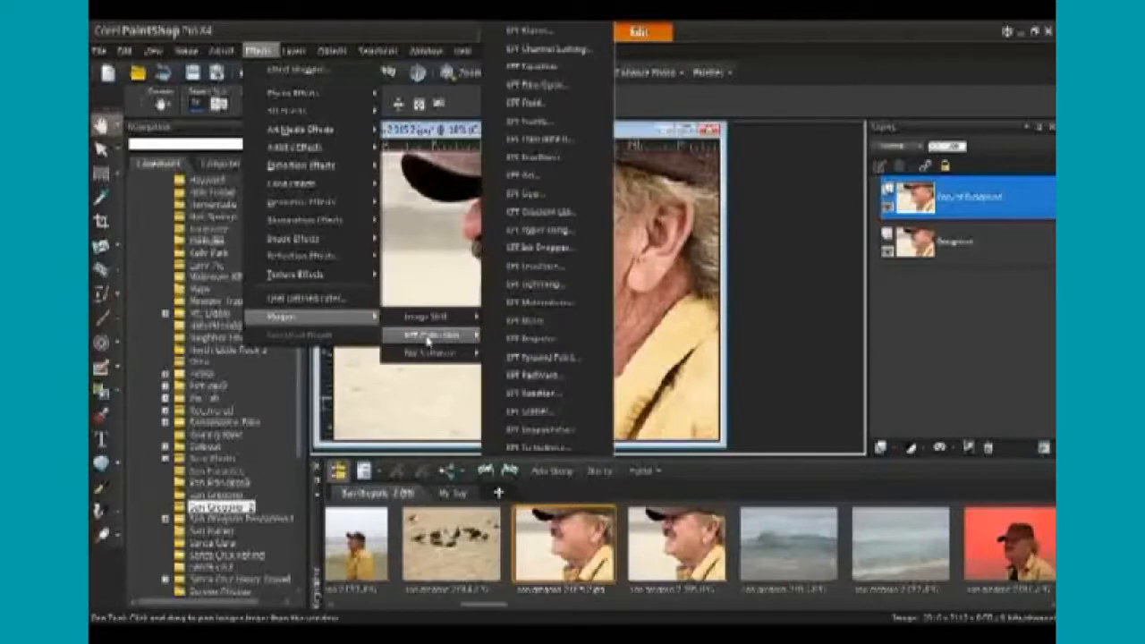
{"action": "left_click", "coordinate": [555, 237]}
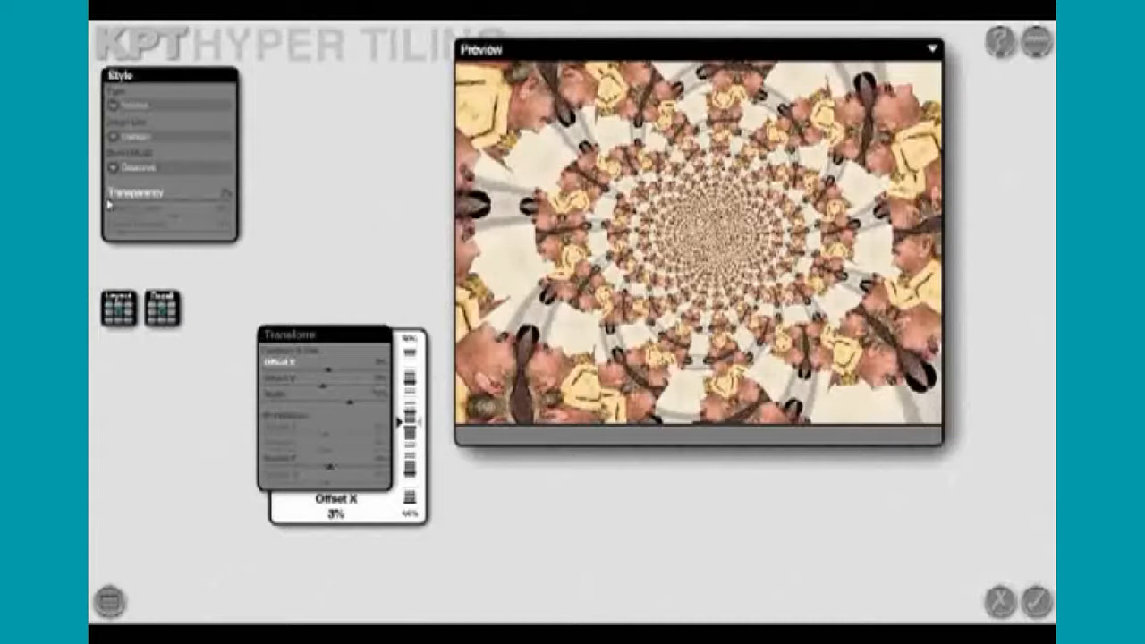
{"action": "mouse_move", "coordinate": [108, 205]}
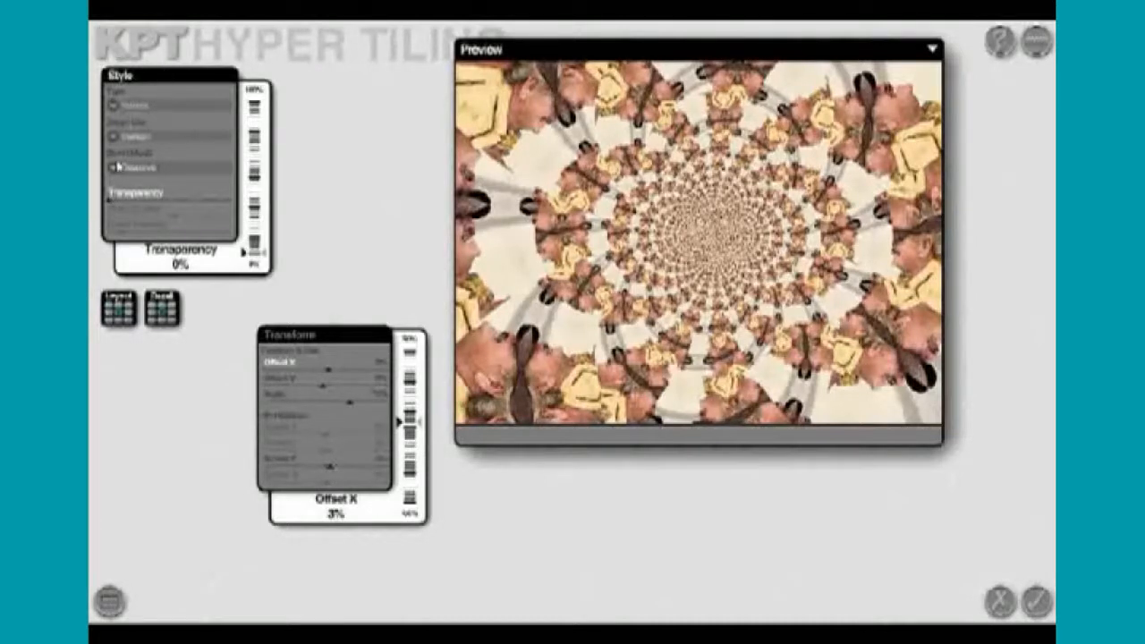
{"action": "left_click_drag", "start_coordinate": [108, 204], "coordinate": [230, 200]}
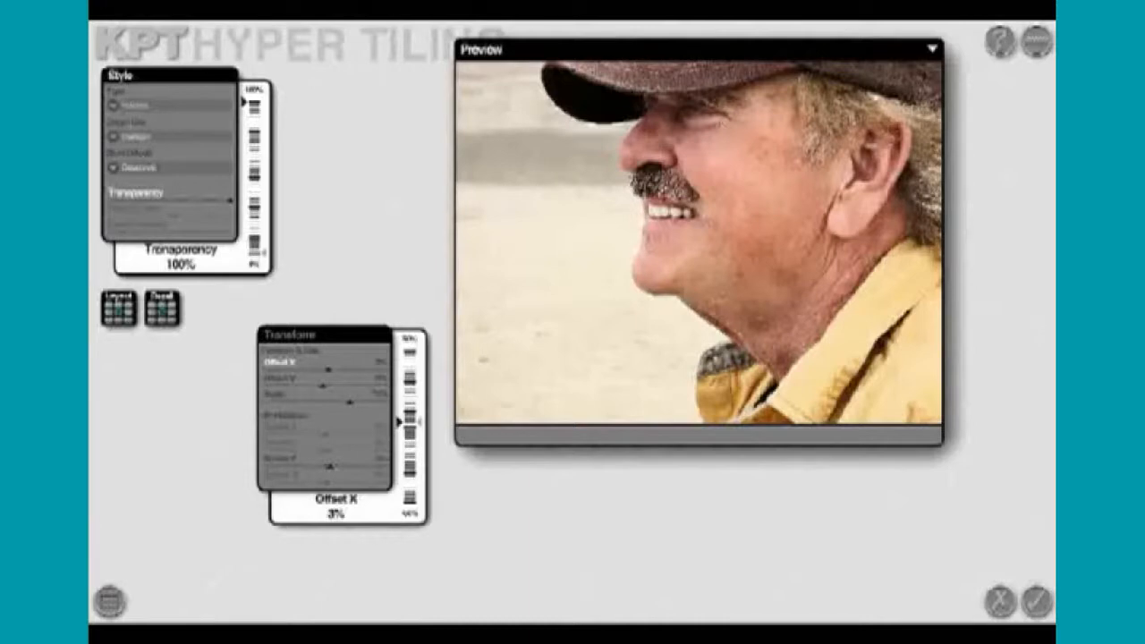
{"action": "left_click_drag", "start_coordinate": [231, 200], "coordinate": [108, 203]}
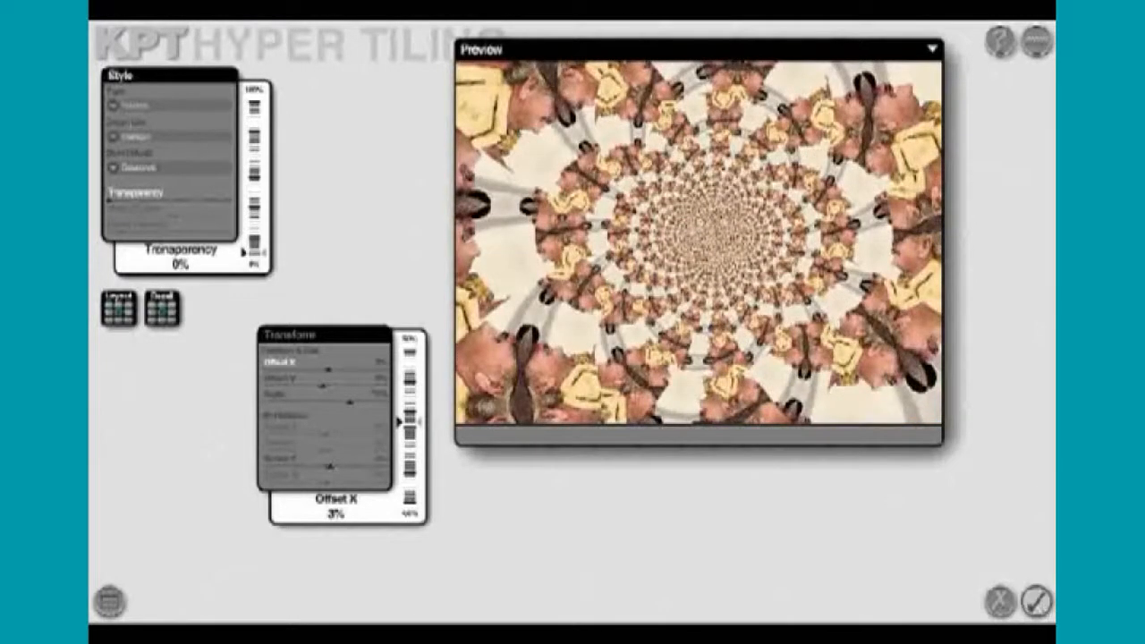
{"action": "left_click", "coordinate": [1036, 602]}
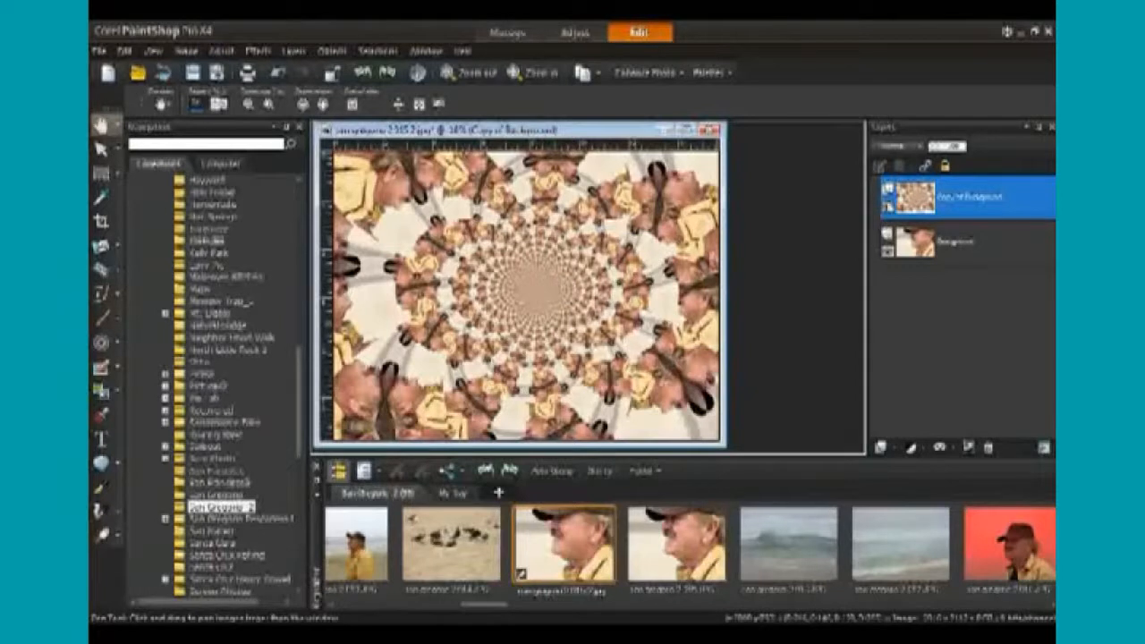
Compare the tiled layer with the original by toggling its visibility, lowering its opacity and restoring it to full
{"action": "left_click", "coordinate": [888, 206]}
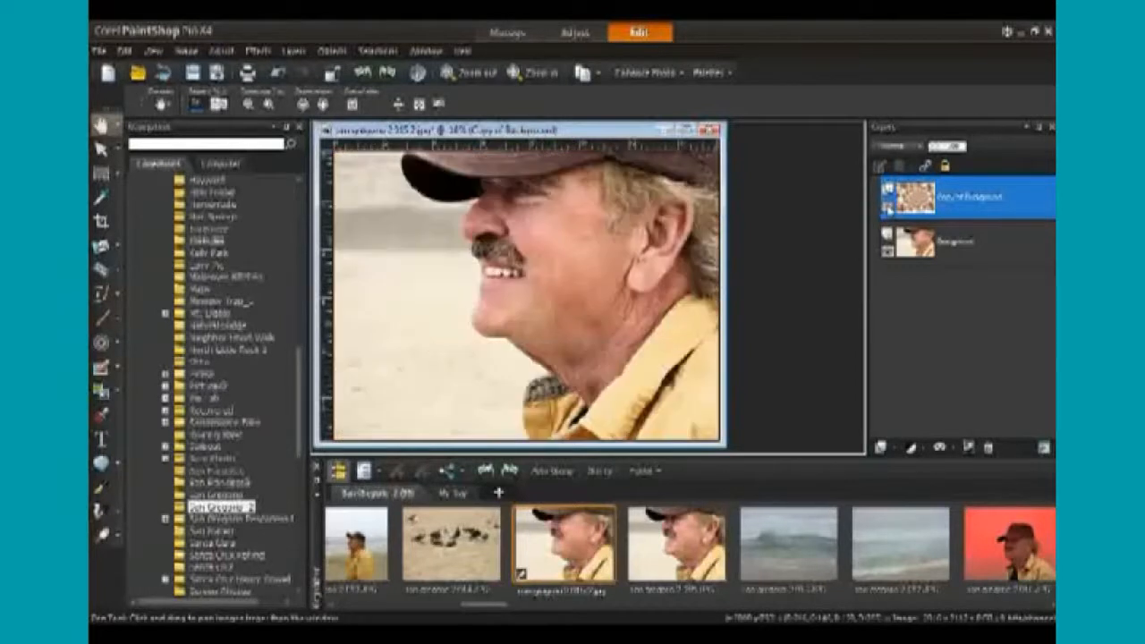
{"action": "left_click", "coordinate": [888, 193]}
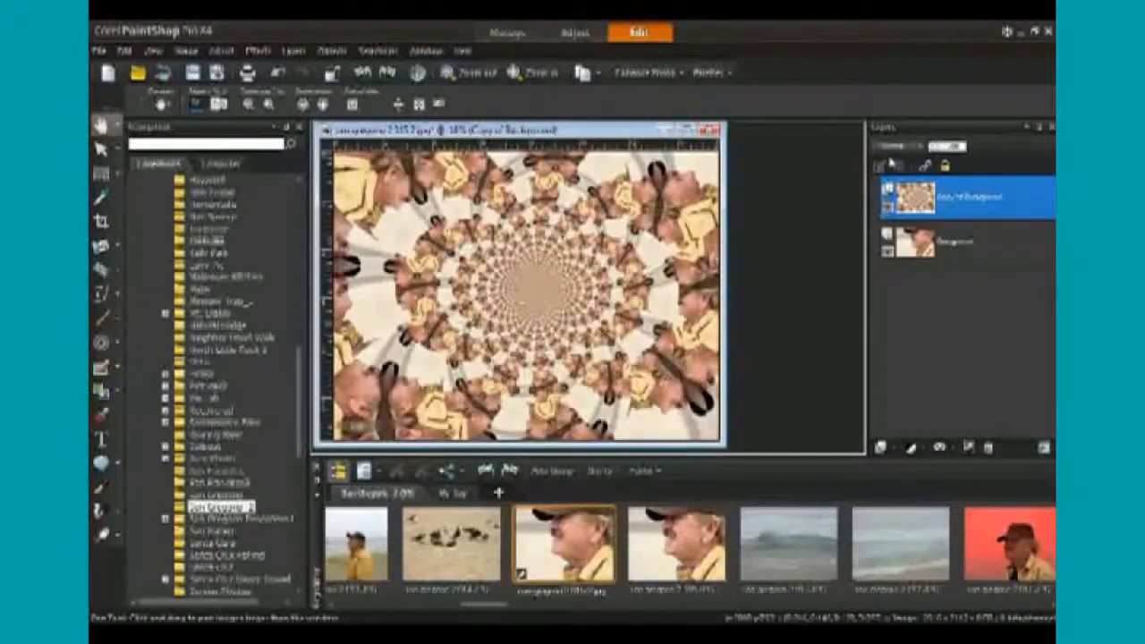
{"action": "left_click_drag", "start_coordinate": [962, 149], "coordinate": [918, 164]}
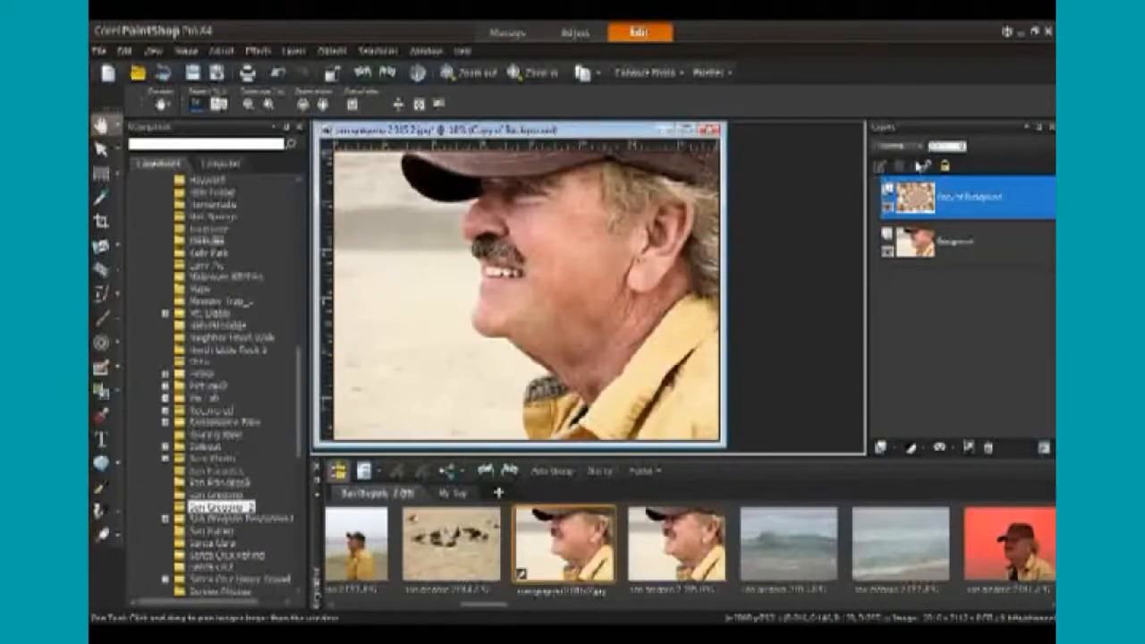
{"action": "mouse_move", "coordinate": [931, 159]}
{"action": "left_mouse_down"}
{"action": "mouse_move", "coordinate": [951, 148]}
{"action": "mouse_move", "coordinate": [929, 152]}
{"action": "left_mouse_up"}
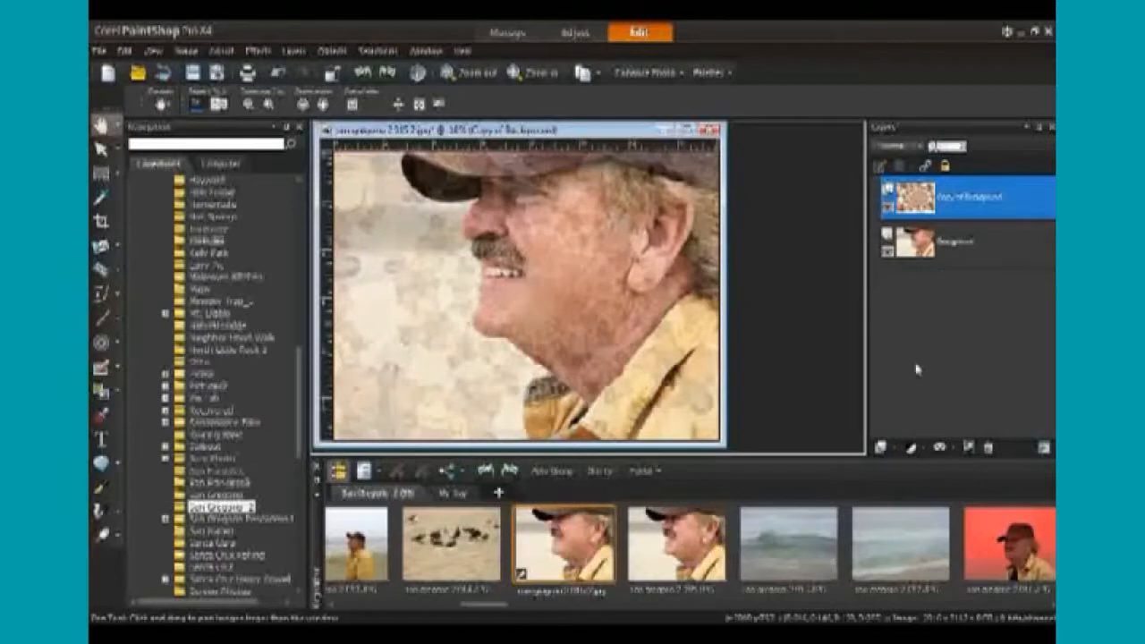
{"action": "left_click_drag", "start_coordinate": [932, 151], "coordinate": [975, 155]}
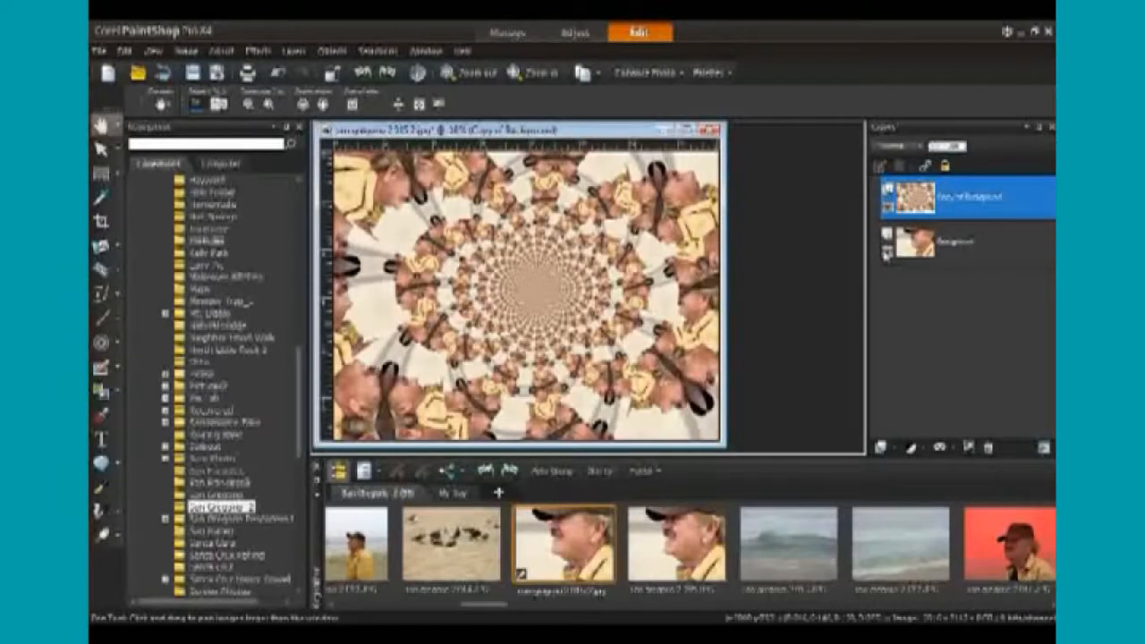
Close the image containing the tiled layer
{"action": "left_click_drag", "start_coordinate": [610, 130], "coordinate": [676, 130]}
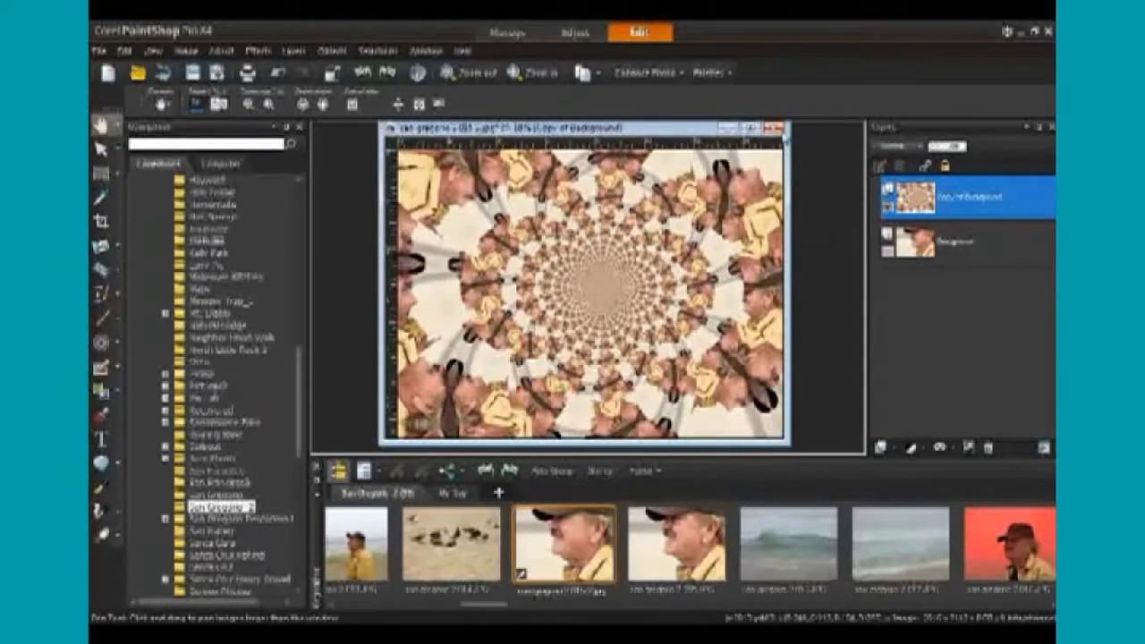
{"action": "left_click", "coordinate": [773, 128]}
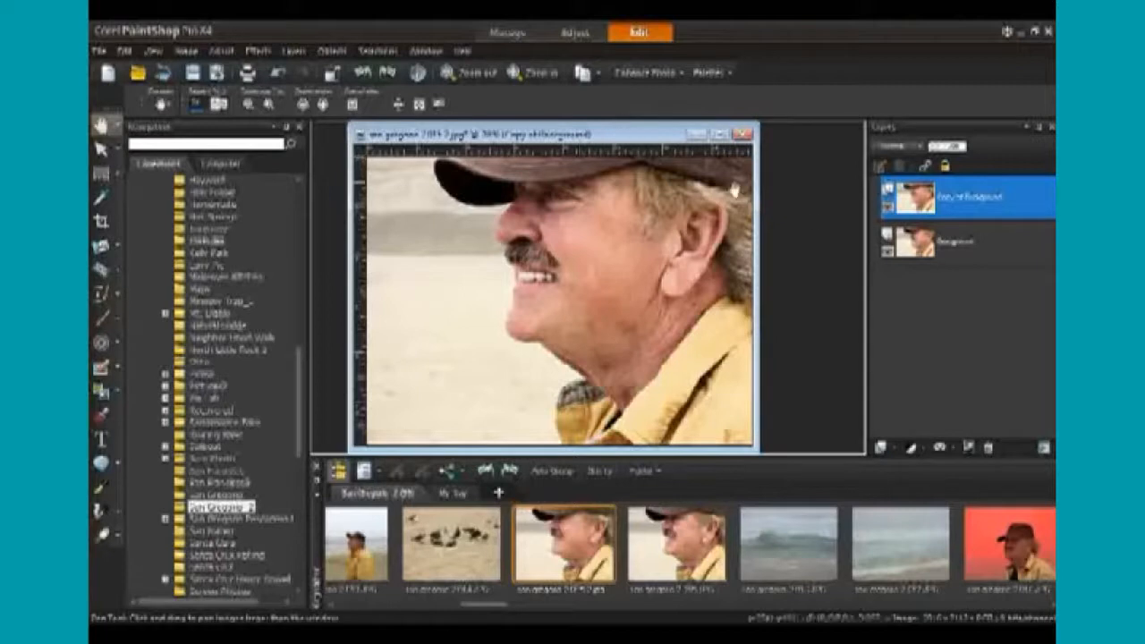
Apply the KPT Pyramid Paint effect to the Copy of Background layer with Threshold 90 and Saturate Colors 31%
{"action": "left_click", "coordinate": [261, 51]}
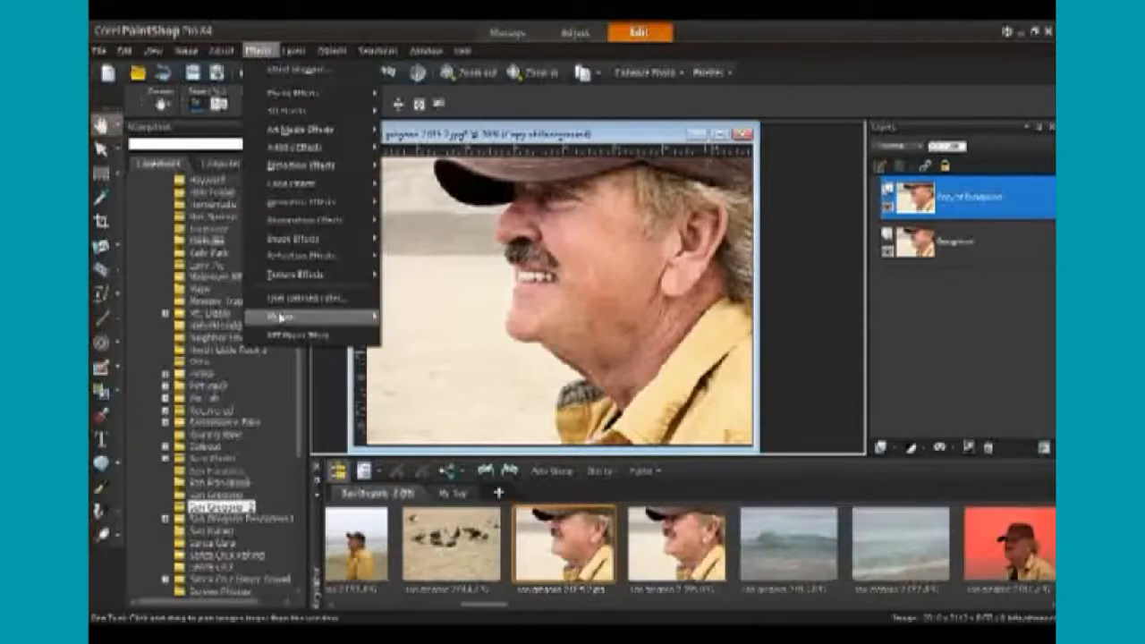
{"action": "mouse_move", "coordinate": [300, 335]}
{"action": "mouse_move", "coordinate": [431, 335]}
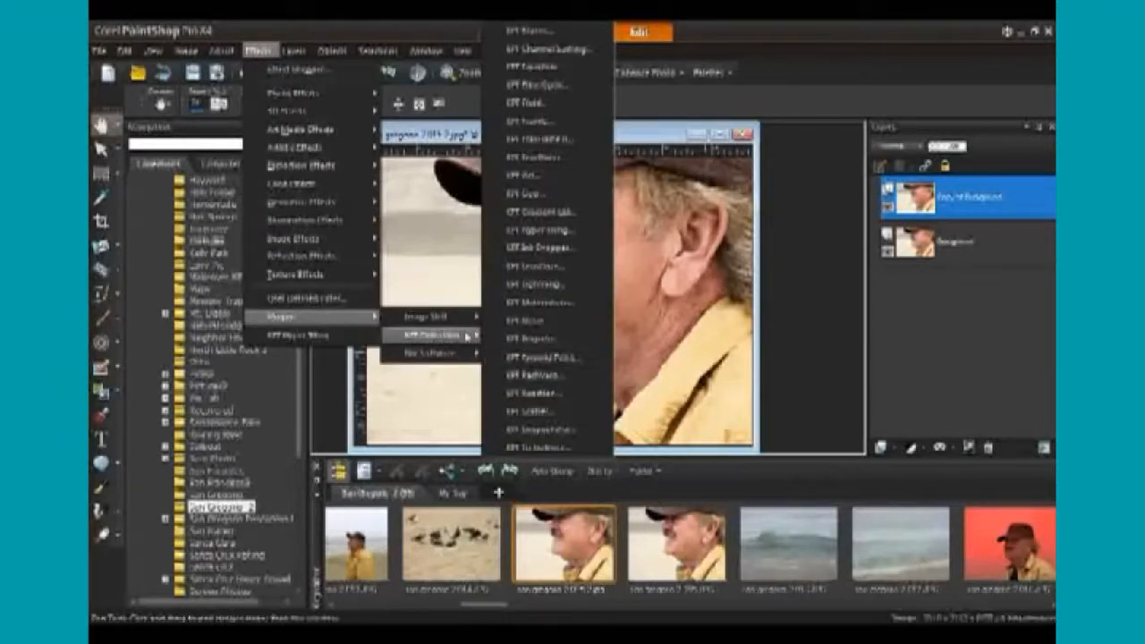
{"action": "left_click", "coordinate": [528, 354]}
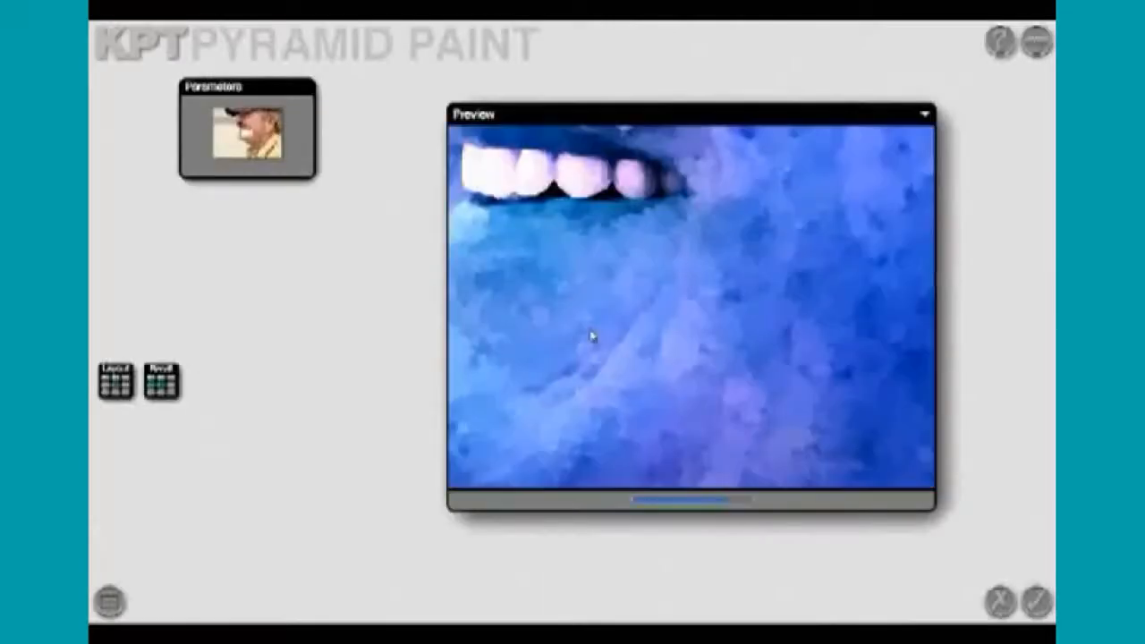
{"action": "left_click_drag", "start_coordinate": [283, 89], "coordinate": [339, 136]}
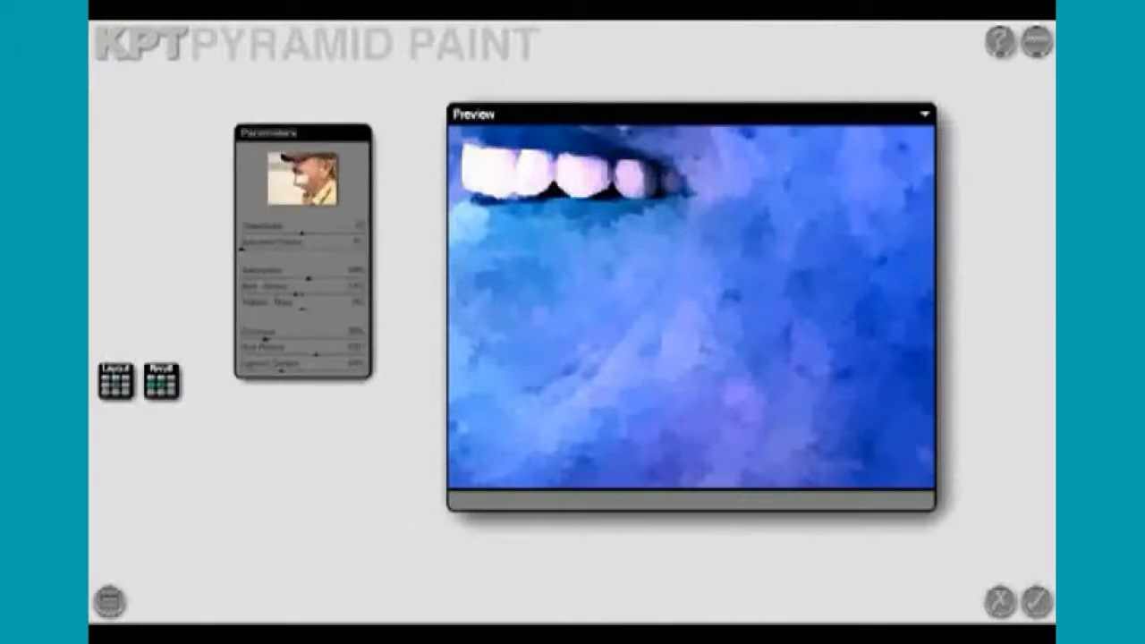
{"action": "left_click_drag", "start_coordinate": [727, 116], "coordinate": [729, 89]}
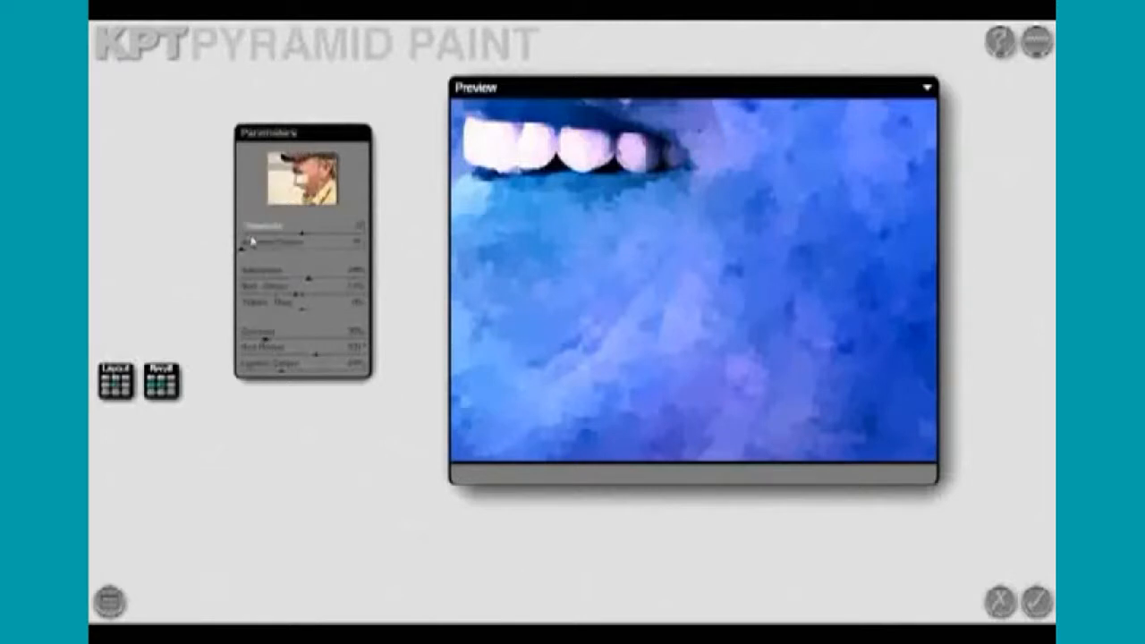
{"action": "left_click_drag", "start_coordinate": [302, 238], "coordinate": [350, 237]}
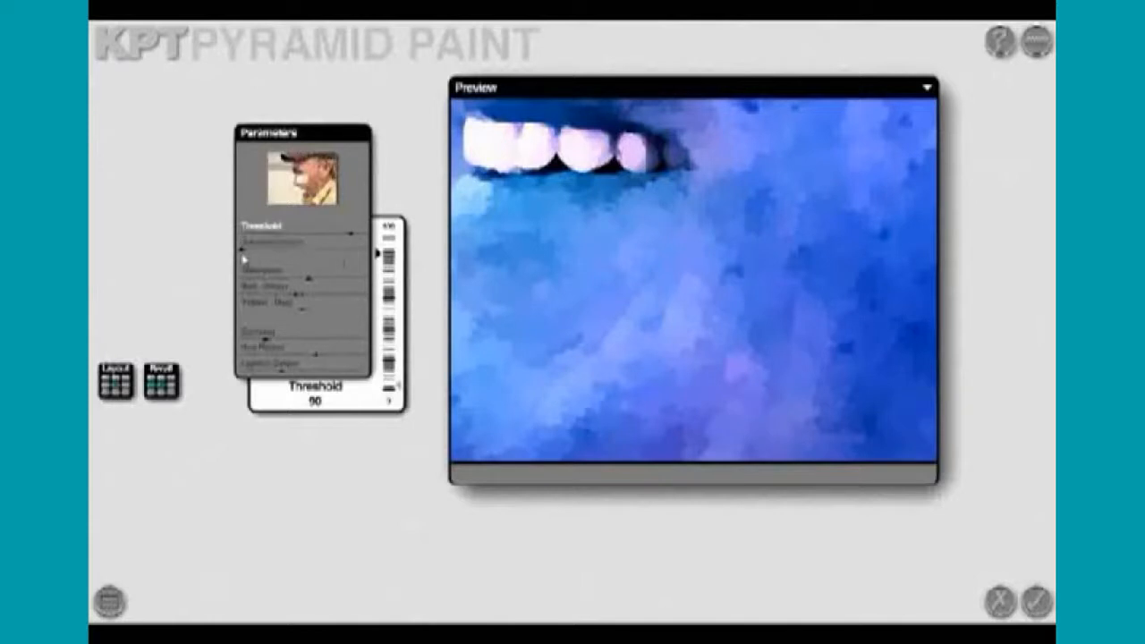
{"action": "left_click_drag", "start_coordinate": [242, 251], "coordinate": [279, 252]}
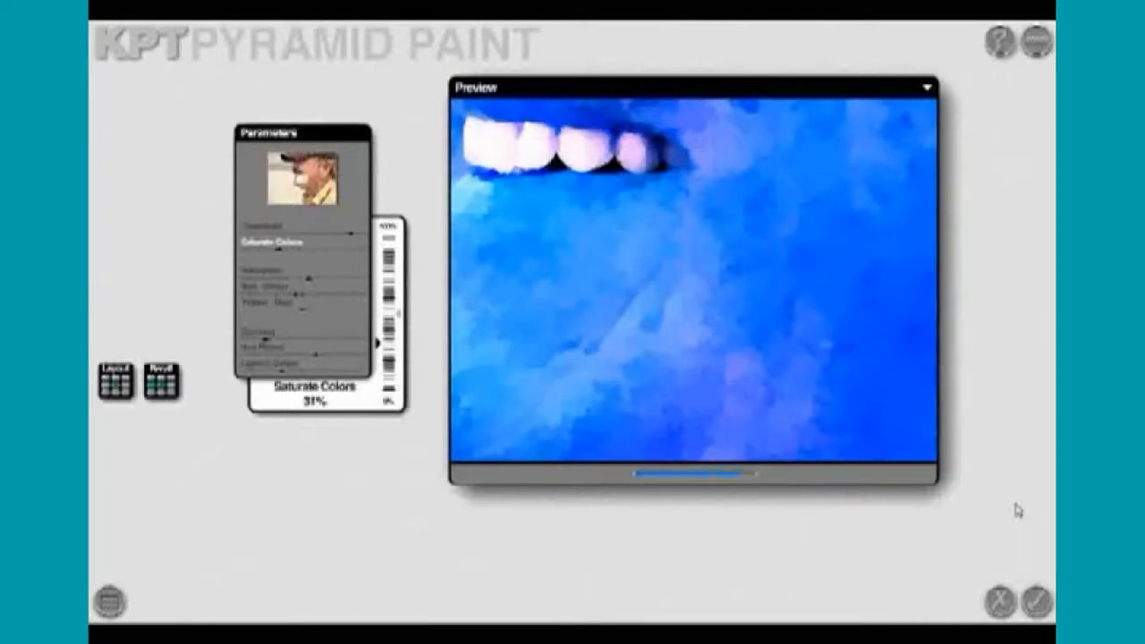
{"action": "left_click", "coordinate": [1034, 606]}
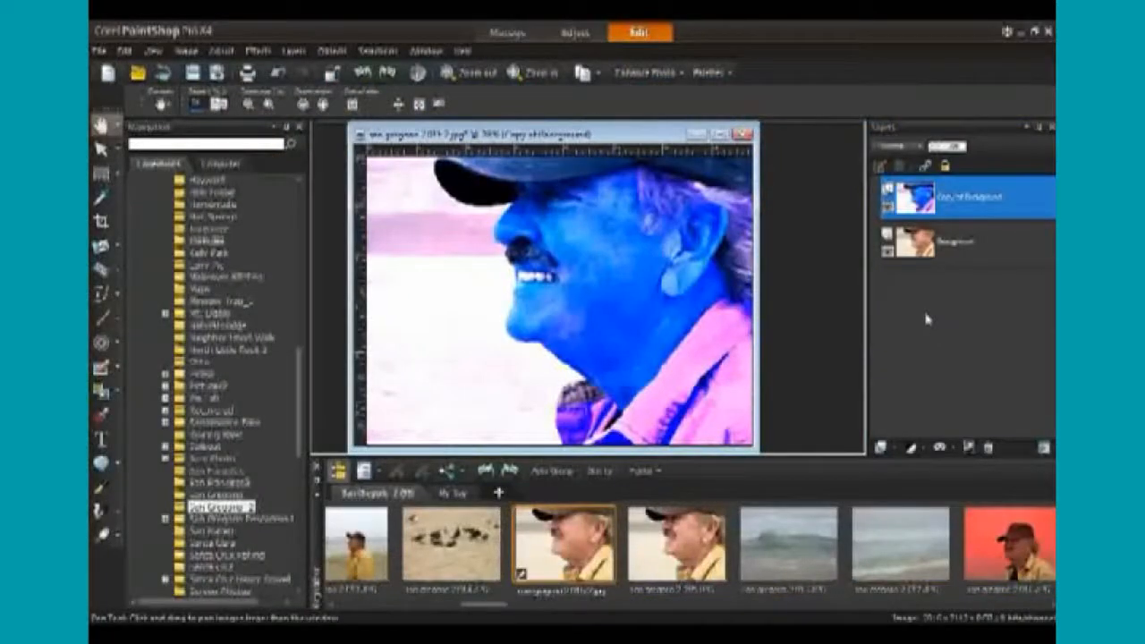
Toggle the visibility of the painted layer to compare it with the original photo
{"action": "left_click", "coordinate": [887, 206]}
{"action": "left_click", "coordinate": [887, 207]}
{"action": "left_click", "coordinate": [887, 207]}
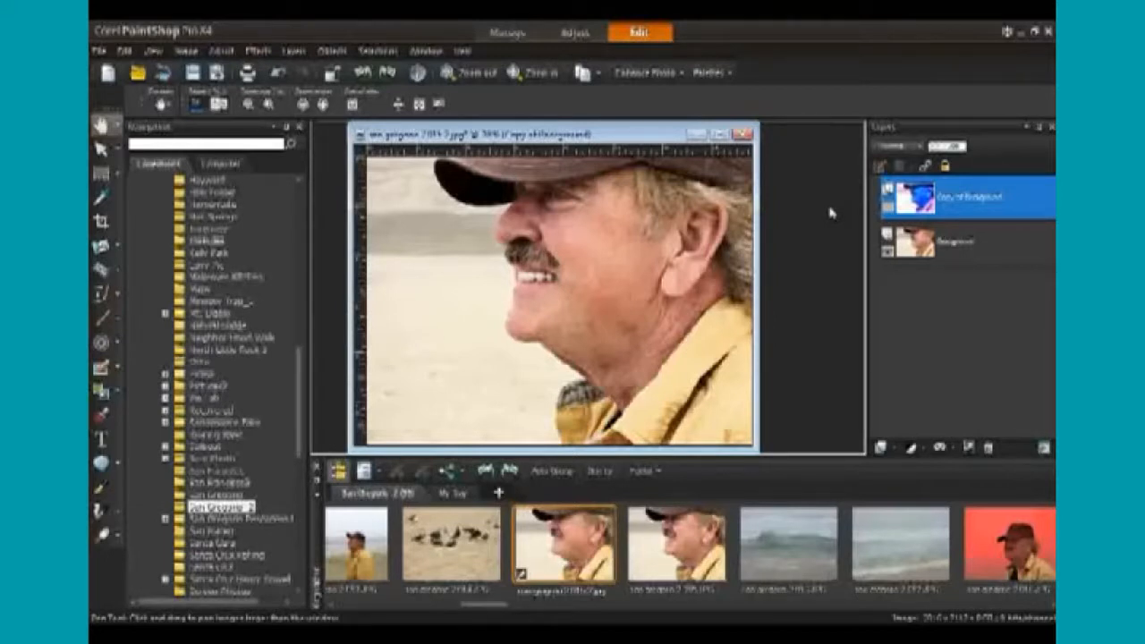
Apply the KPT RadWarp effect to the Copy of Background layer with Beta at -0.01, and close the warped image
{"action": "left_click", "coordinate": [259, 50]}
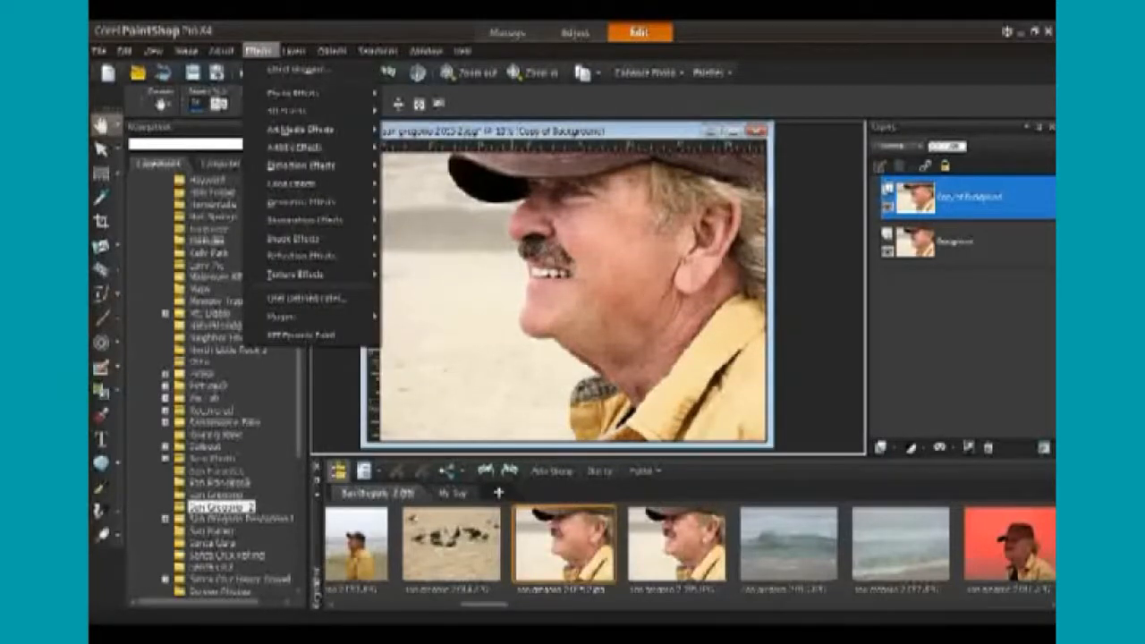
{"action": "left_click", "coordinate": [268, 54]}
{"action": "left_click", "coordinate": [268, 54]}
{"action": "mouse_move", "coordinate": [311, 321]}
{"action": "mouse_move", "coordinate": [454, 338]}
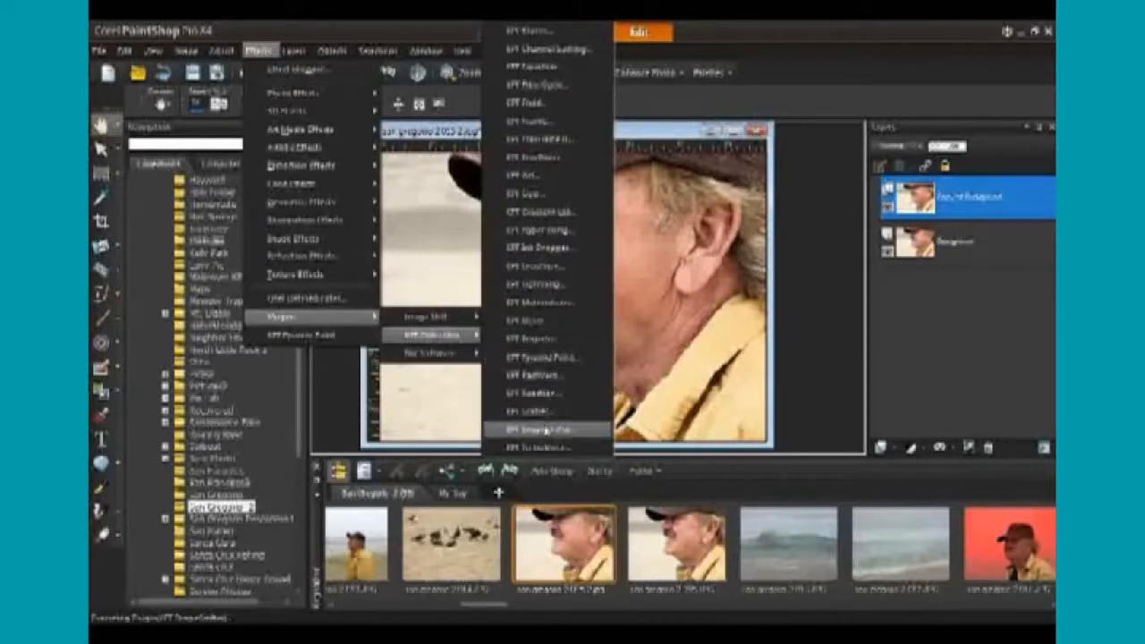
{"action": "left_click", "coordinate": [537, 380]}
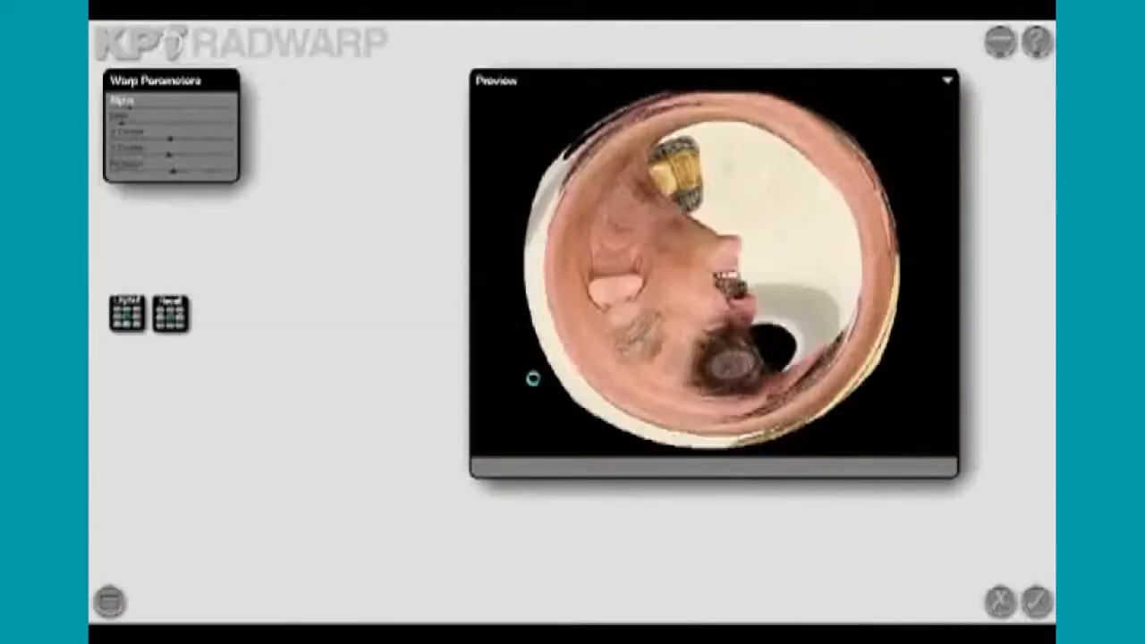
{"action": "left_click_drag", "start_coordinate": [596, 77], "coordinate": [556, 54]}
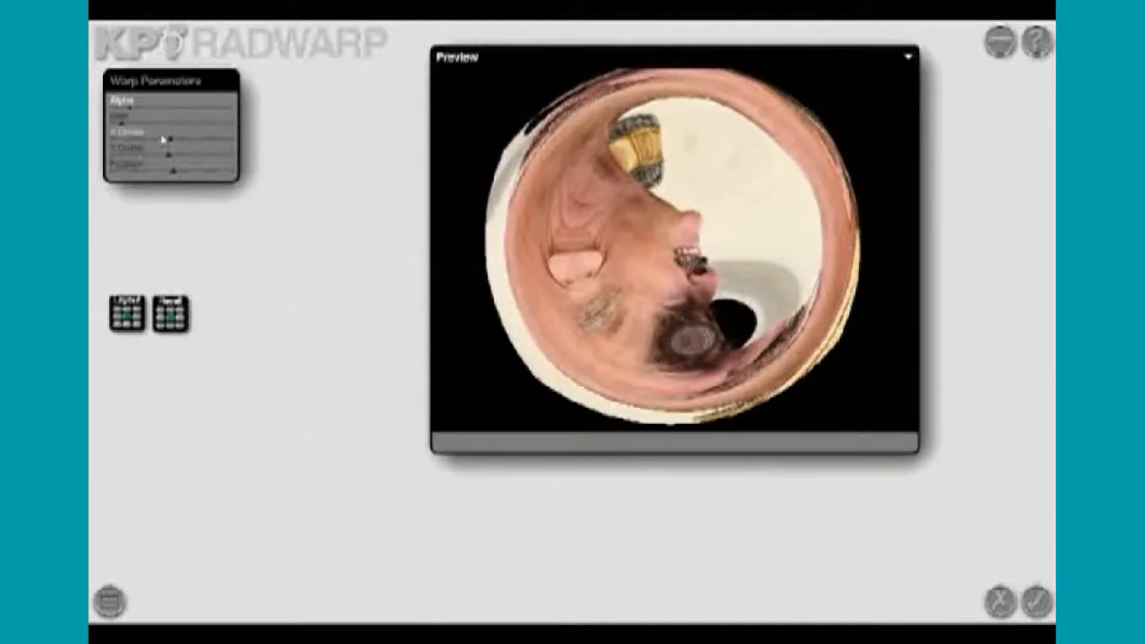
{"action": "left_click_drag", "start_coordinate": [121, 123], "coordinate": [160, 124]}
{"action": "left_click_drag", "start_coordinate": [245, 192], "coordinate": [245, 234]}
{"action": "left_click_drag", "start_coordinate": [125, 121], "coordinate": [171, 121]}
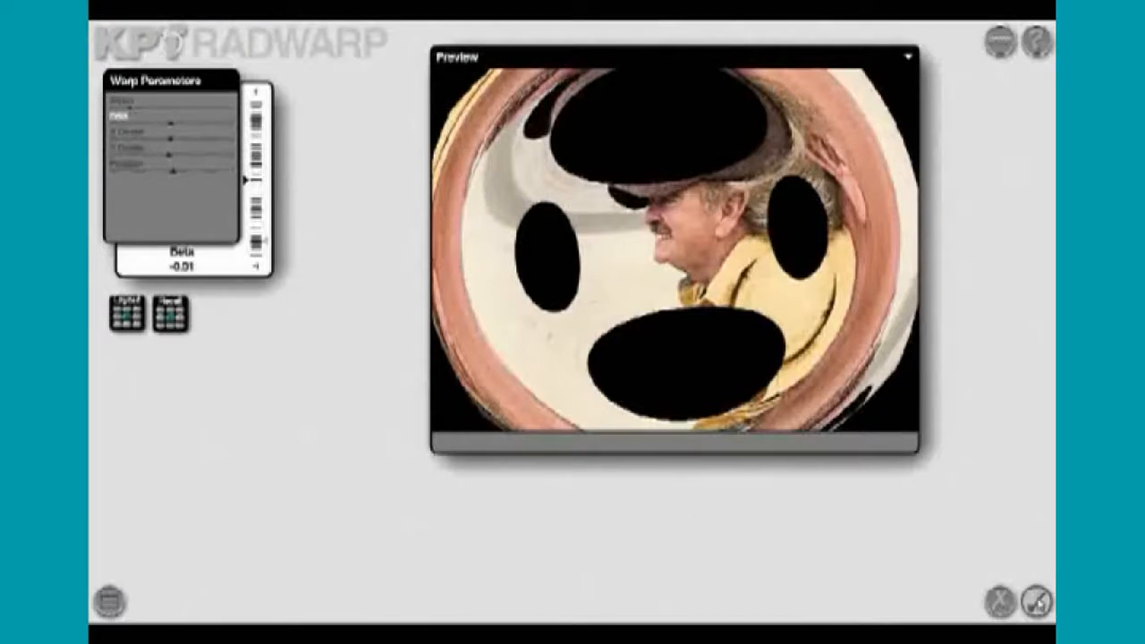
{"action": "left_click", "coordinate": [1035, 601]}
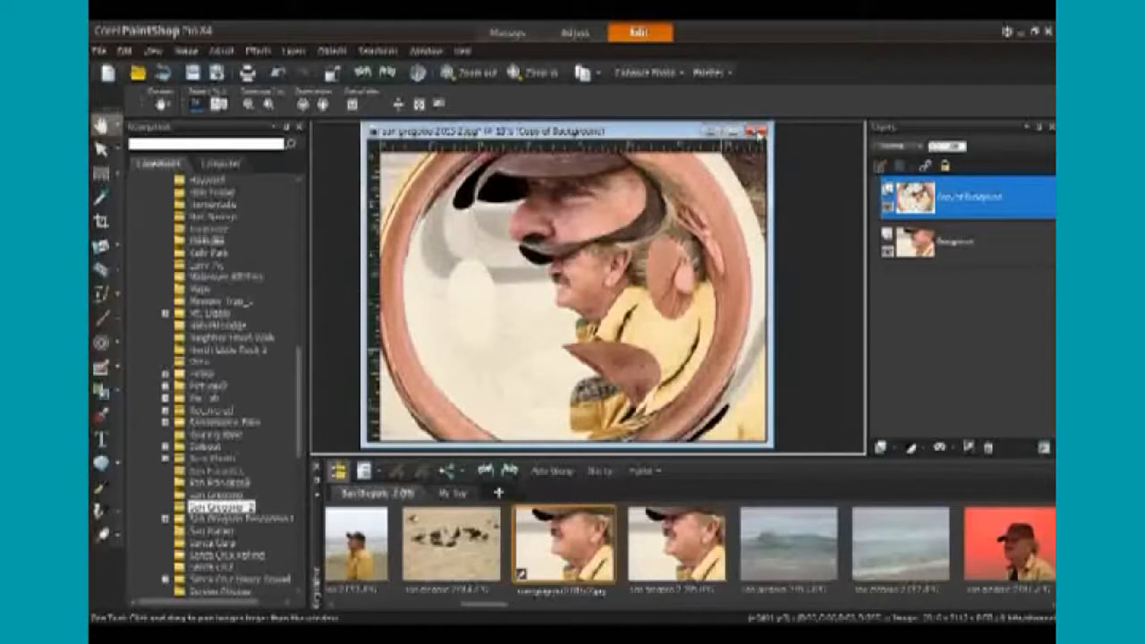
{"action": "left_click", "coordinate": [758, 132]}
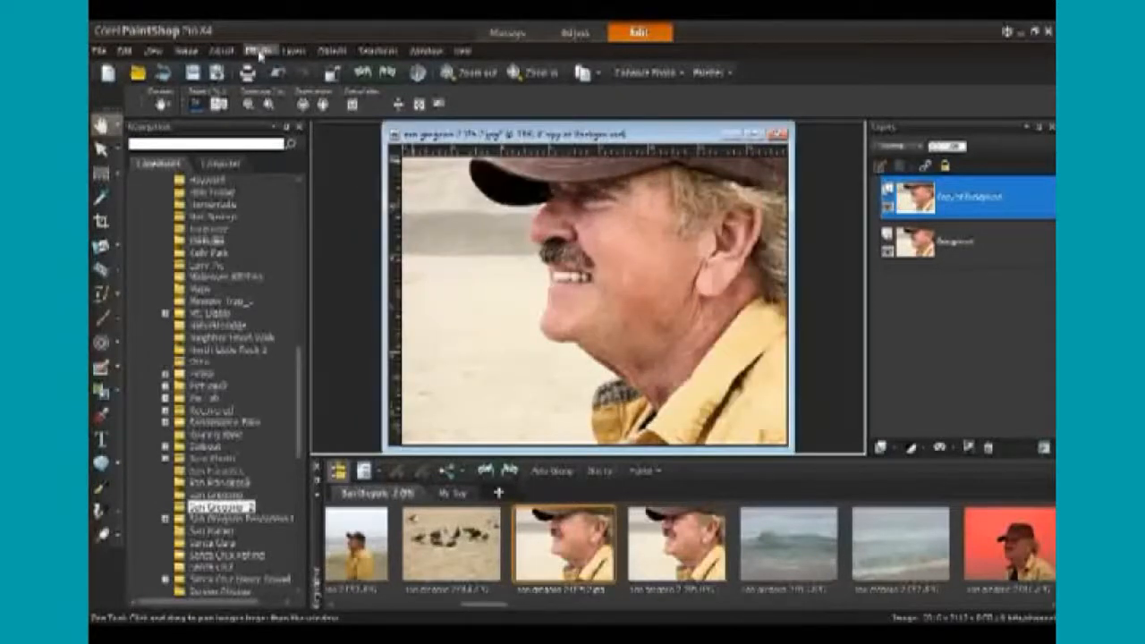
Apply the KPT Reaction effect to the Copy of Background layer with the first raw Apply Mode, an increased Width and Diffusion at 11%
{"action": "left_click", "coordinate": [260, 51]}
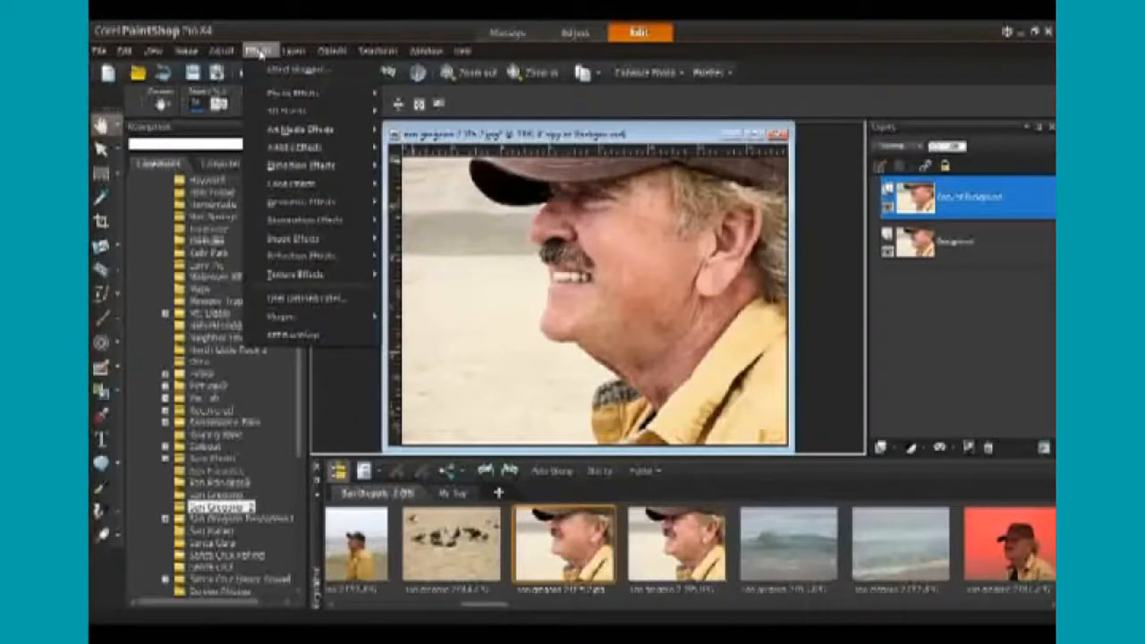
{"action": "mouse_move", "coordinate": [332, 317]}
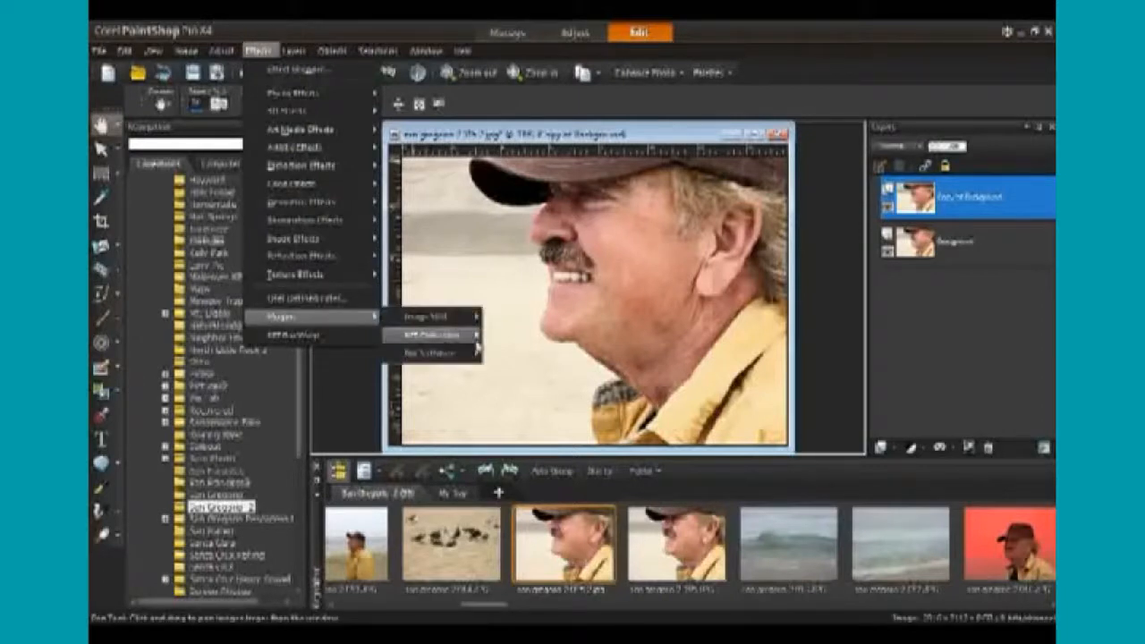
{"action": "mouse_move", "coordinate": [476, 340]}
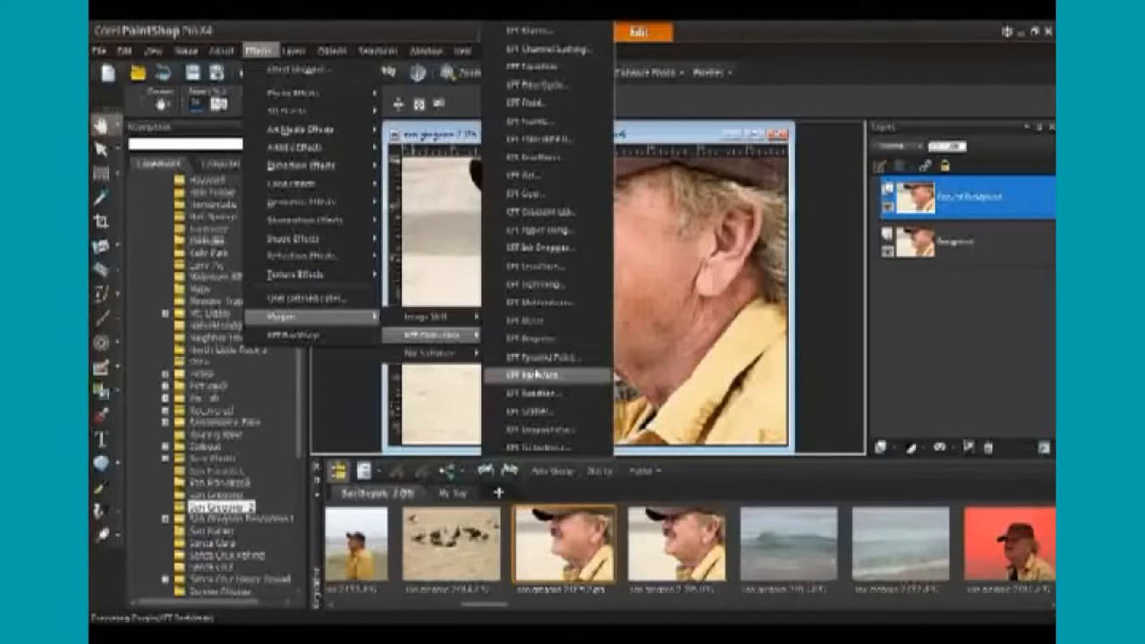
{"action": "left_click", "coordinate": [536, 394]}
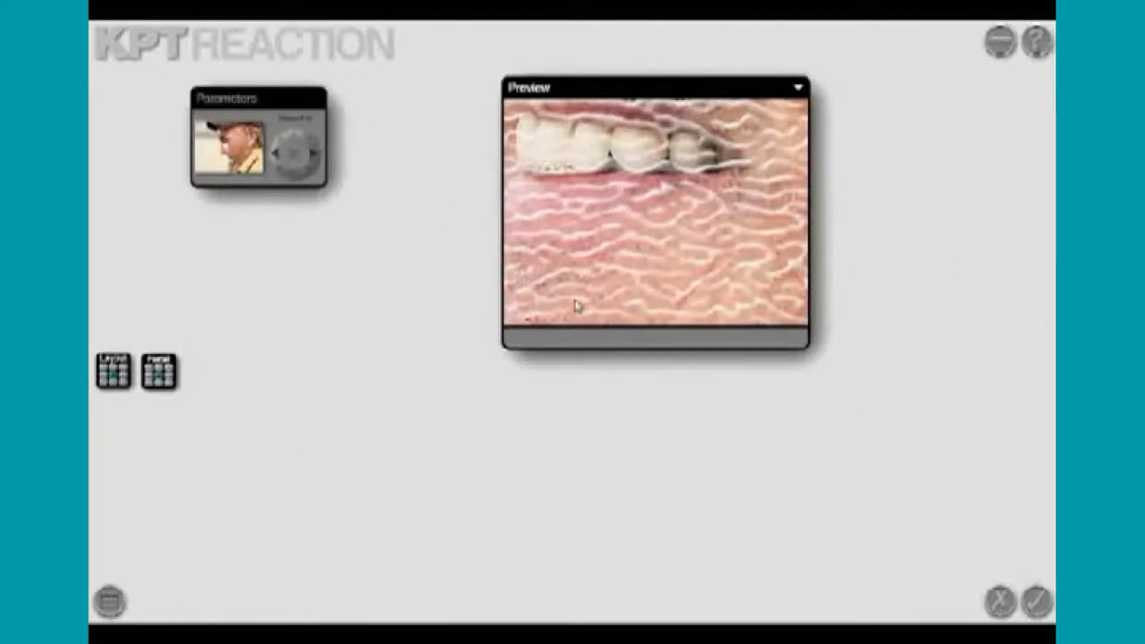
{"action": "mouse_move", "coordinate": [307, 159]}
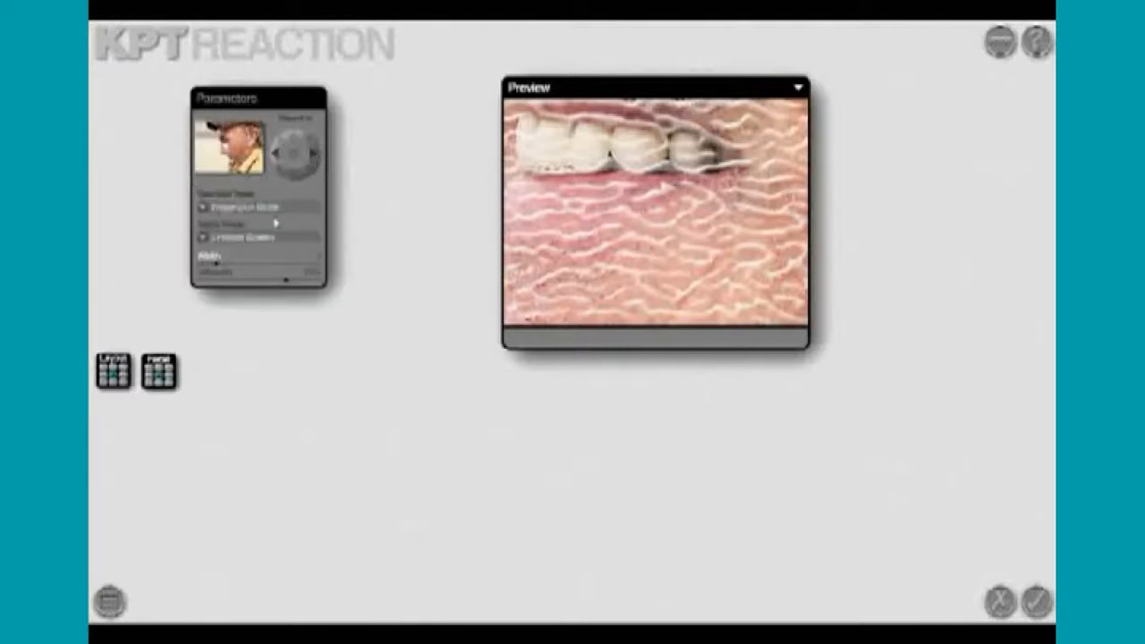
{"action": "left_click", "coordinate": [203, 240]}
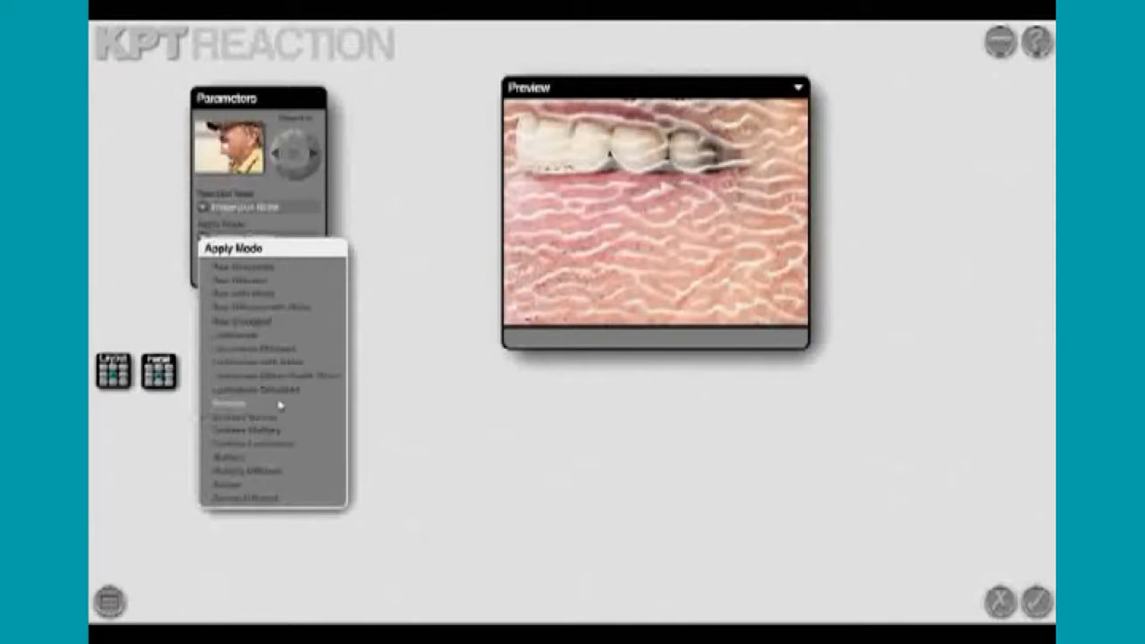
{"action": "left_click", "coordinate": [269, 268]}
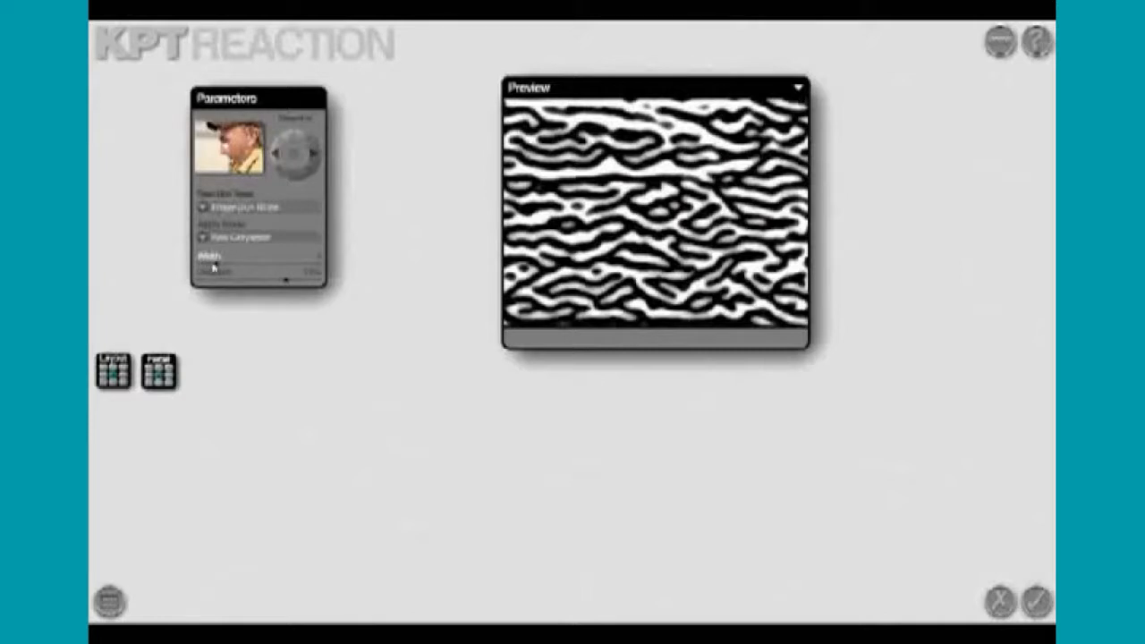
{"action": "mouse_move", "coordinate": [219, 265]}
{"action": "left_mouse_down"}
{"action": "mouse_move", "coordinate": [268, 269]}
{"action": "mouse_move", "coordinate": [287, 284]}
{"action": "mouse_move", "coordinate": [212, 283]}
{"action": "left_mouse_up"}
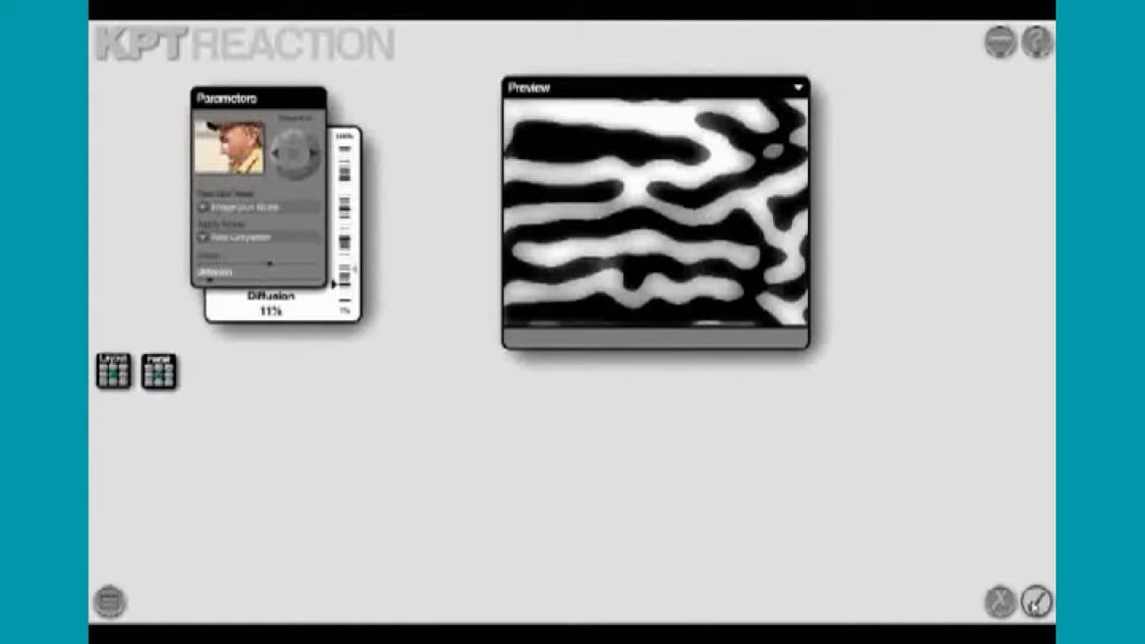
{"action": "left_click", "coordinate": [1034, 601]}
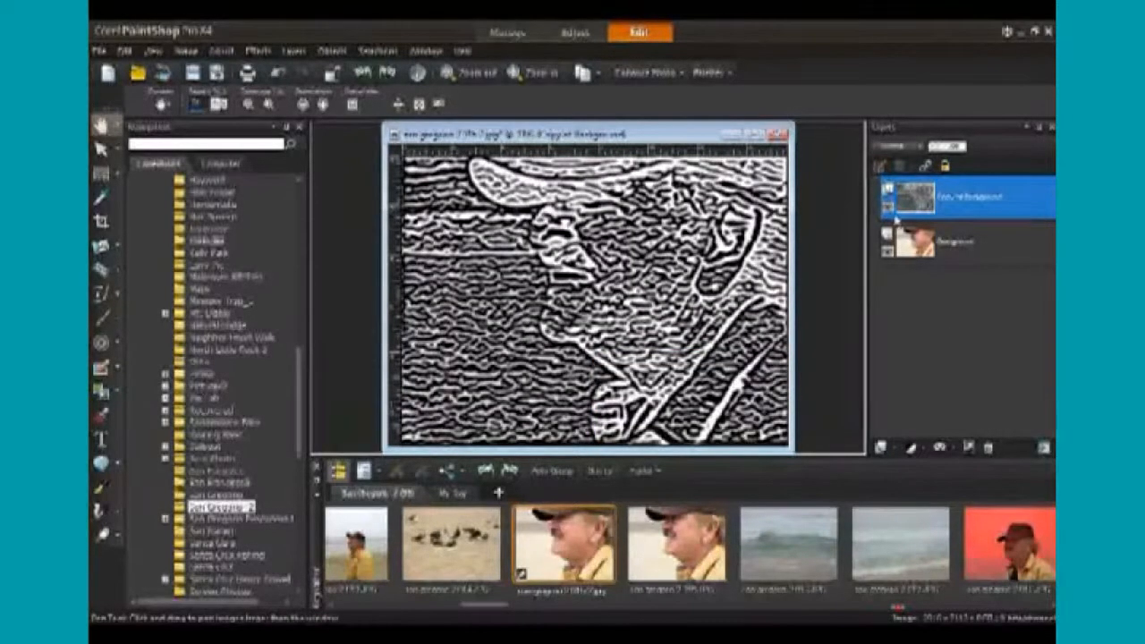
Toggle the visibility of the Reaction layer to compare it with the original photo
{"action": "left_click", "coordinate": [887, 190]}
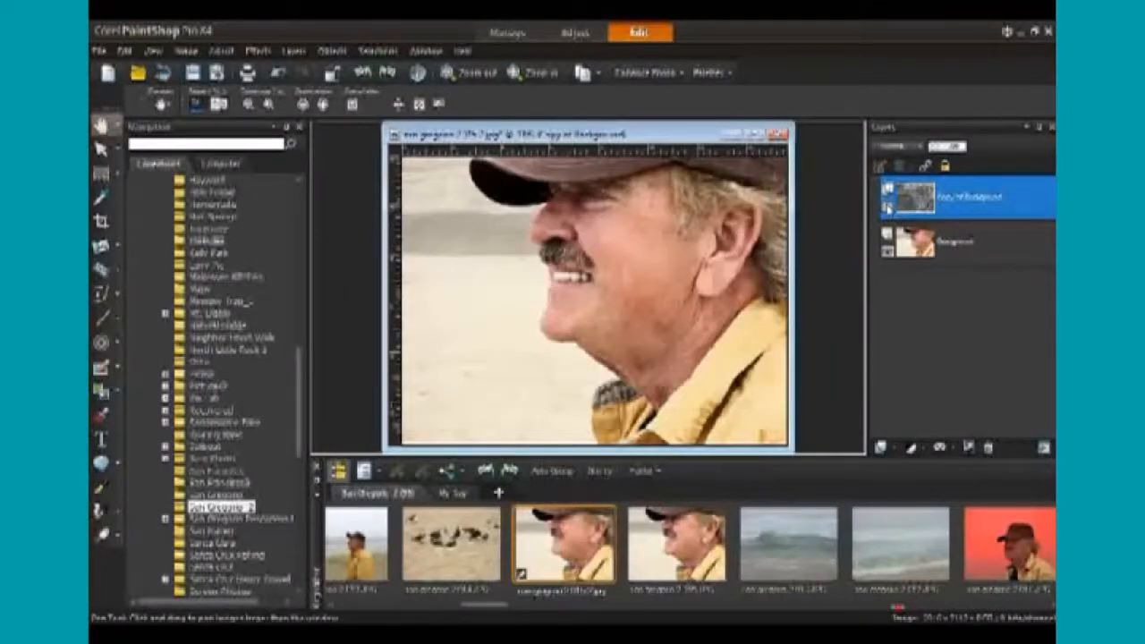
{"action": "left_click", "coordinate": [887, 202]}
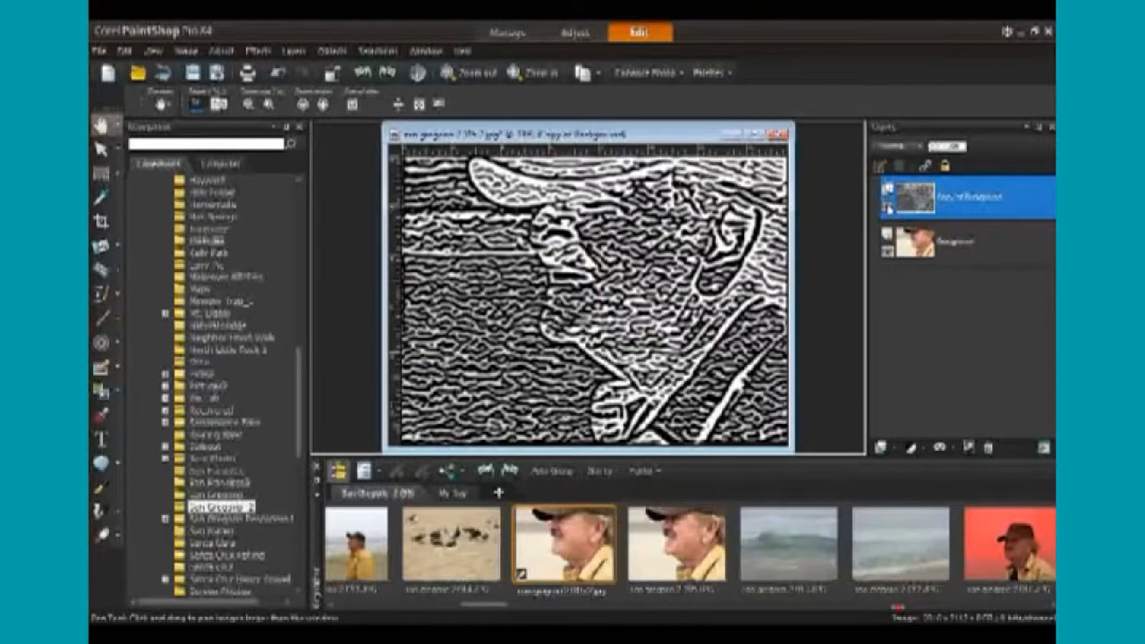
{"action": "left_click_drag", "start_coordinate": [677, 140], "coordinate": [675, 136]}
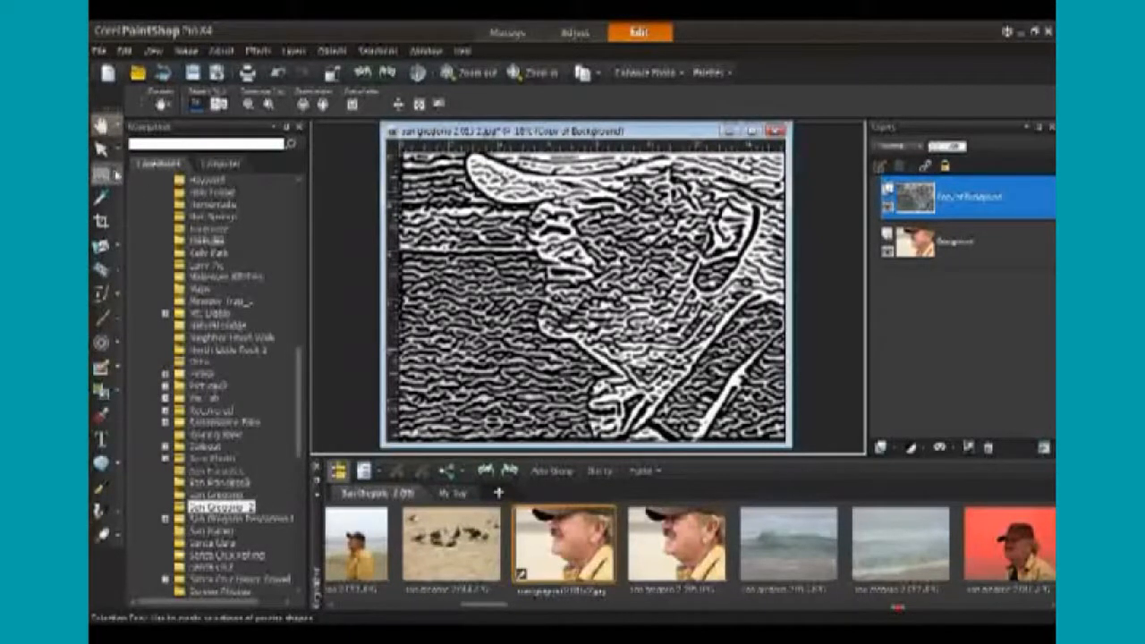
{"action": "left_click", "coordinate": [114, 173]}
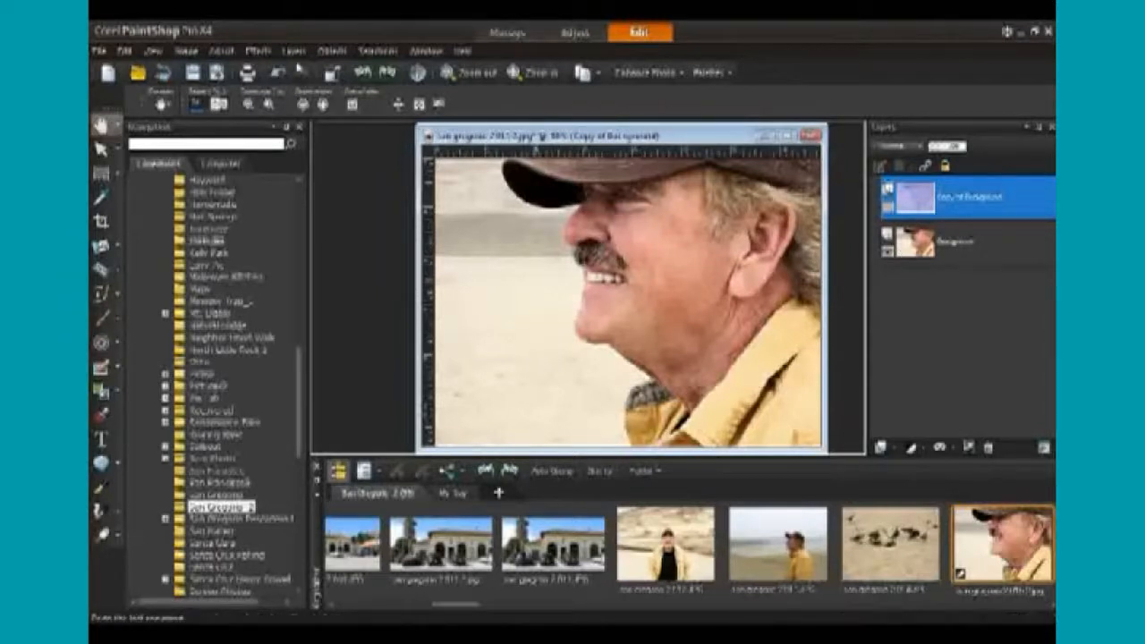
Open the KPT Materializer effect for the Copy of Background layer and move its preview clear of the corner controls
{"action": "left_click", "coordinate": [259, 51]}
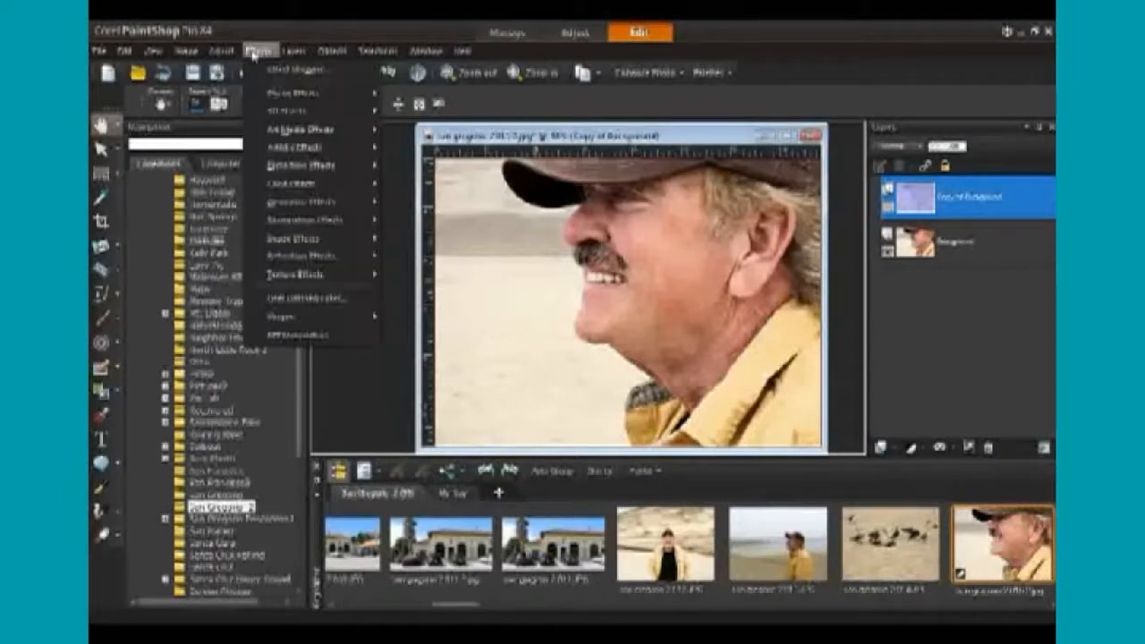
{"action": "mouse_move", "coordinate": [304, 316]}
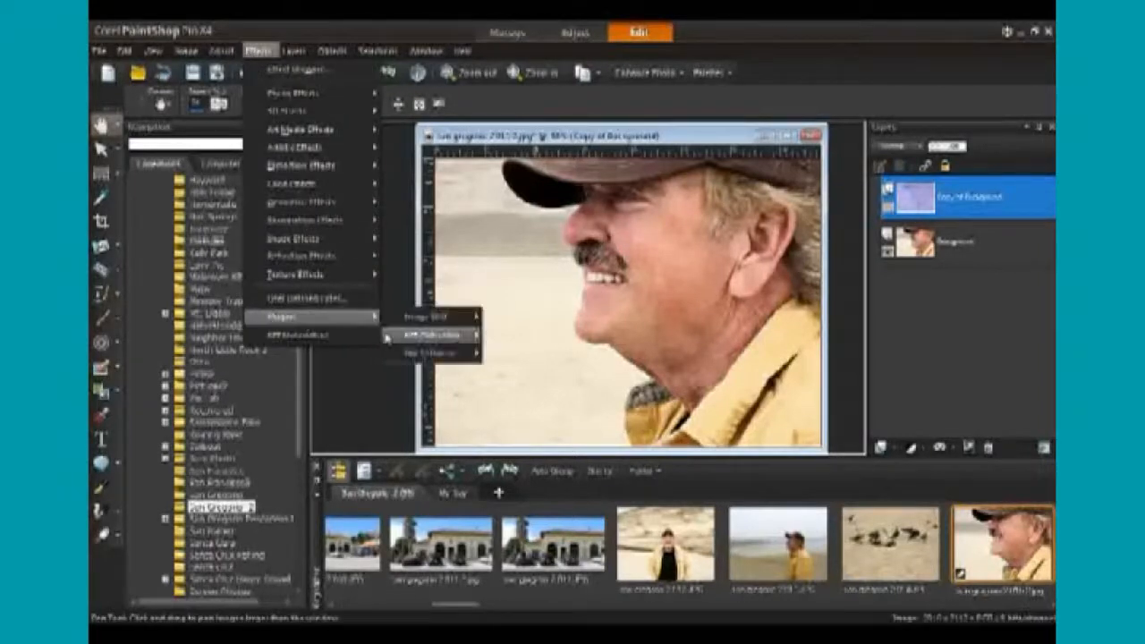
{"action": "mouse_move", "coordinate": [409, 334]}
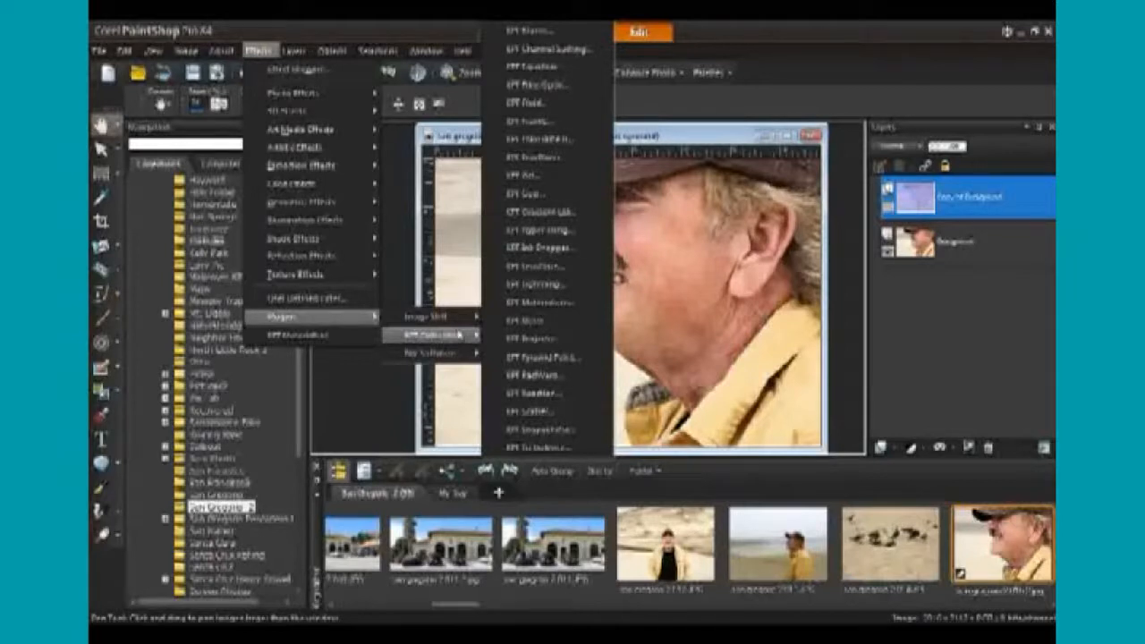
{"action": "left_click", "coordinate": [516, 307]}
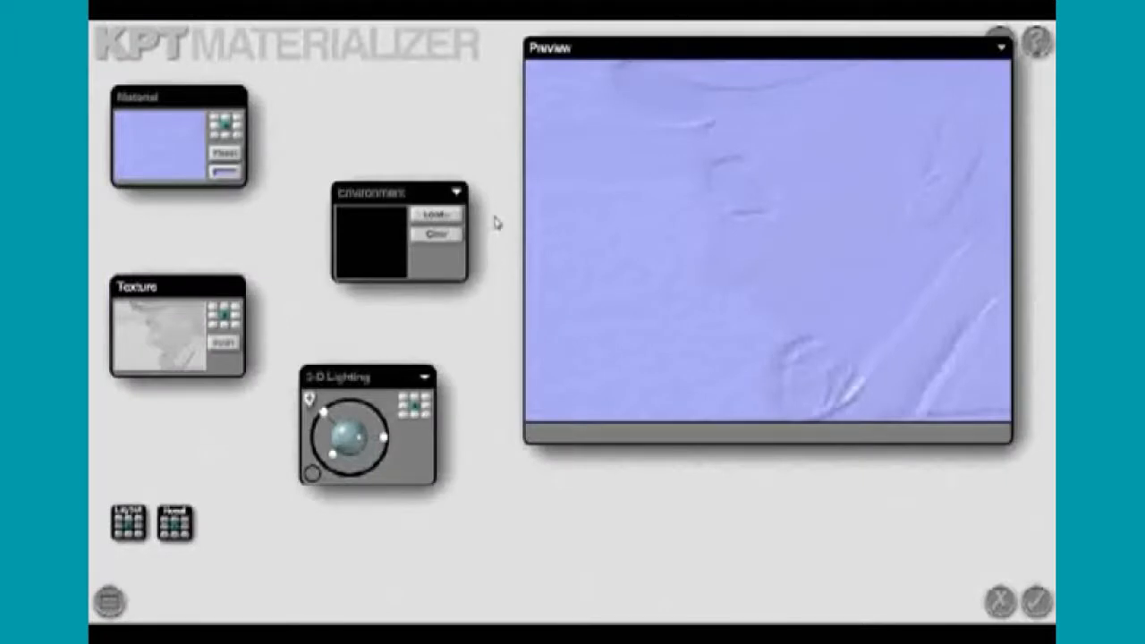
{"action": "left_click_drag", "start_coordinate": [771, 56], "coordinate": [761, 97]}
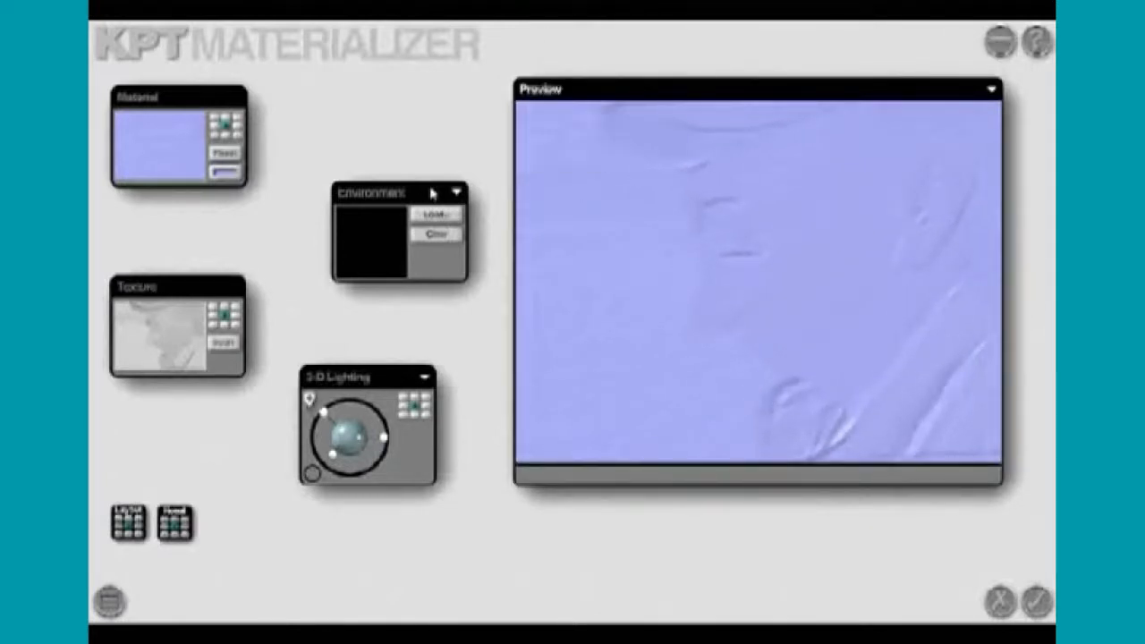
Reveal the Texture, Material and 3-D Lighting settings and set the material's Tint Amount to 0%
{"action": "left_click", "coordinate": [176, 286]}
{"action": "left_click", "coordinate": [163, 99]}
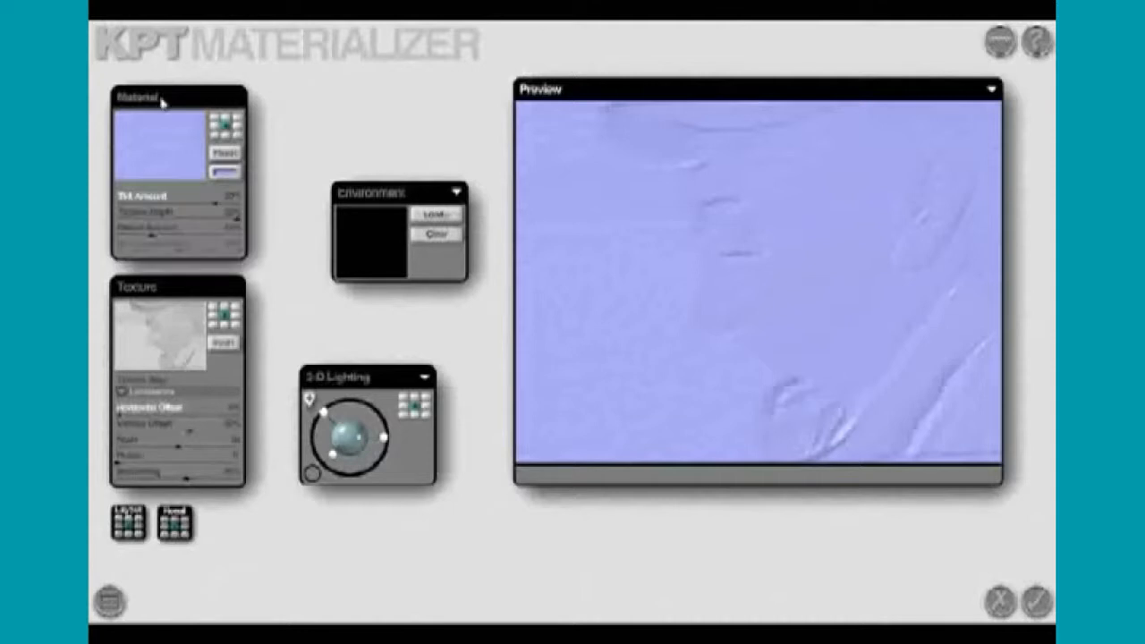
{"action": "left_click", "coordinate": [367, 376]}
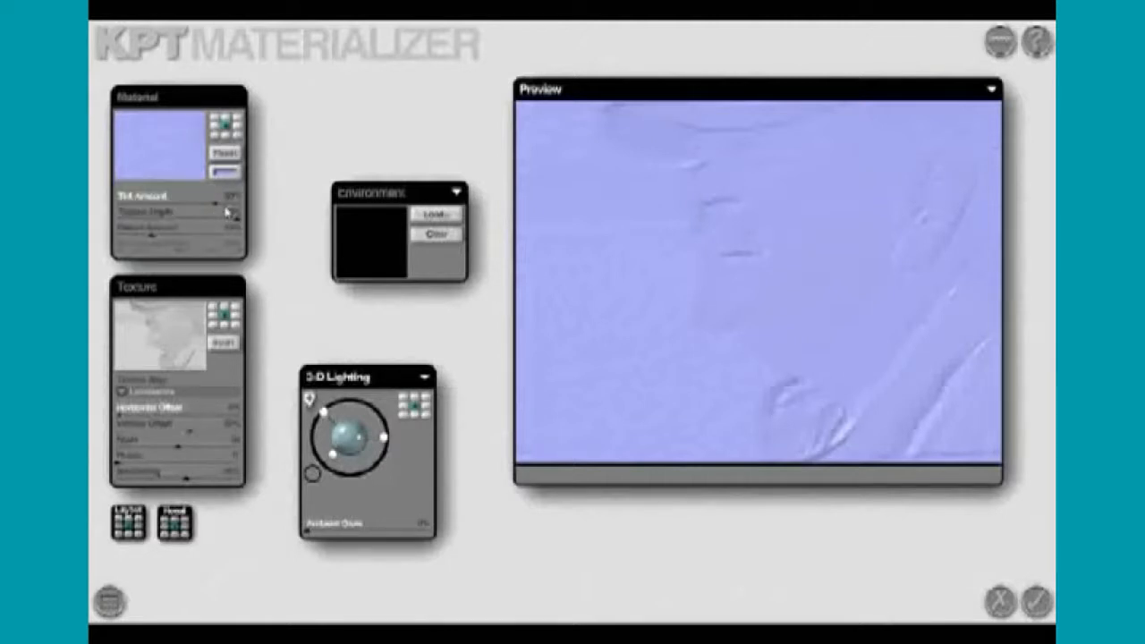
{"action": "left_click_drag", "start_coordinate": [218, 208], "coordinate": [120, 208]}
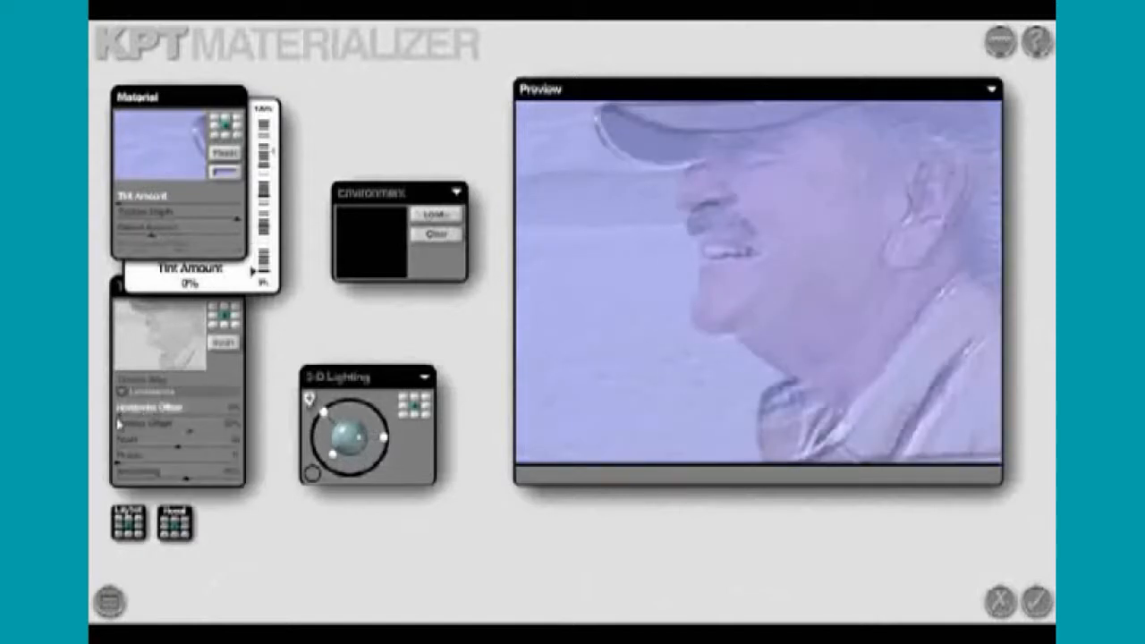
Try Hue as the texture map reference, switch it to Image, and close the file browser without choosing a picture
{"action": "left_click", "coordinate": [122, 392]}
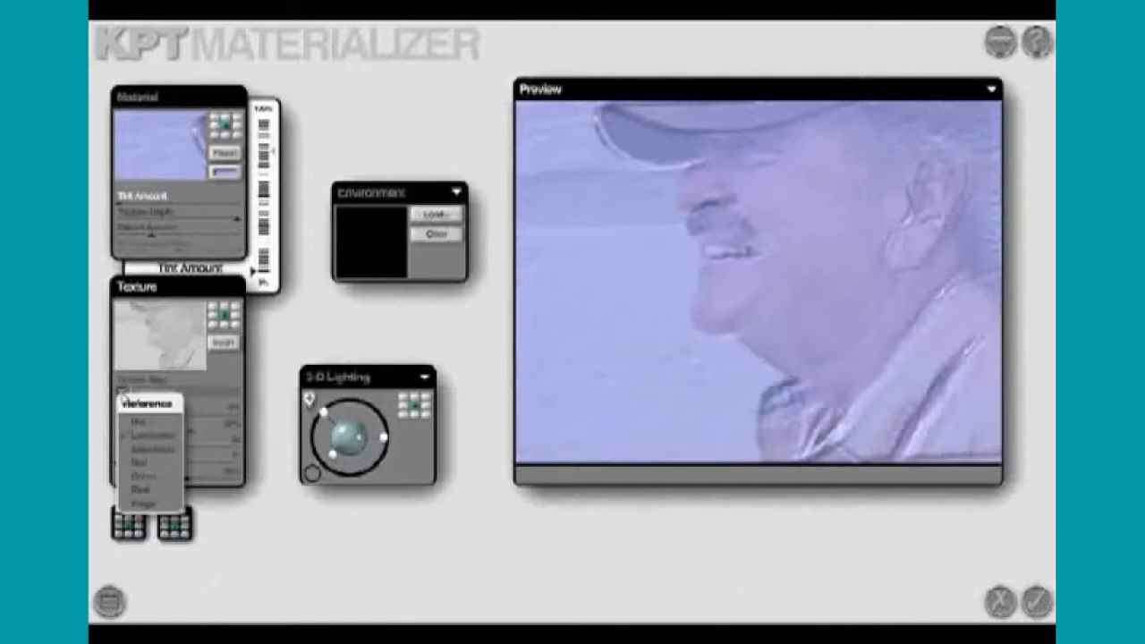
{"action": "left_click", "coordinate": [136, 424]}
{"action": "left_click", "coordinate": [123, 394]}
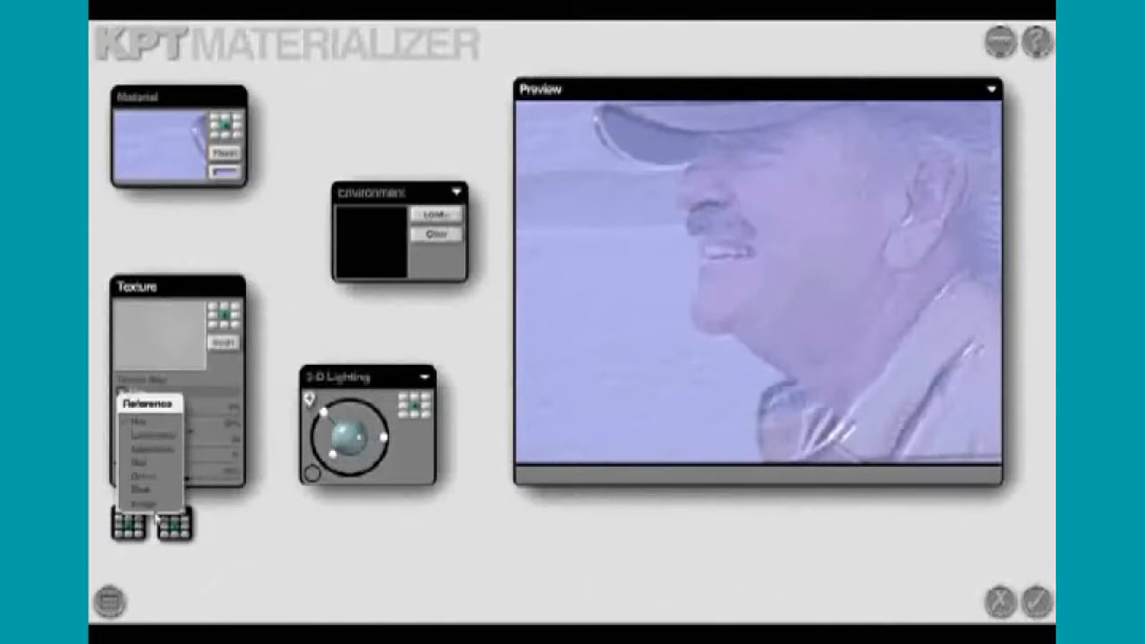
{"action": "left_click", "coordinate": [149, 506]}
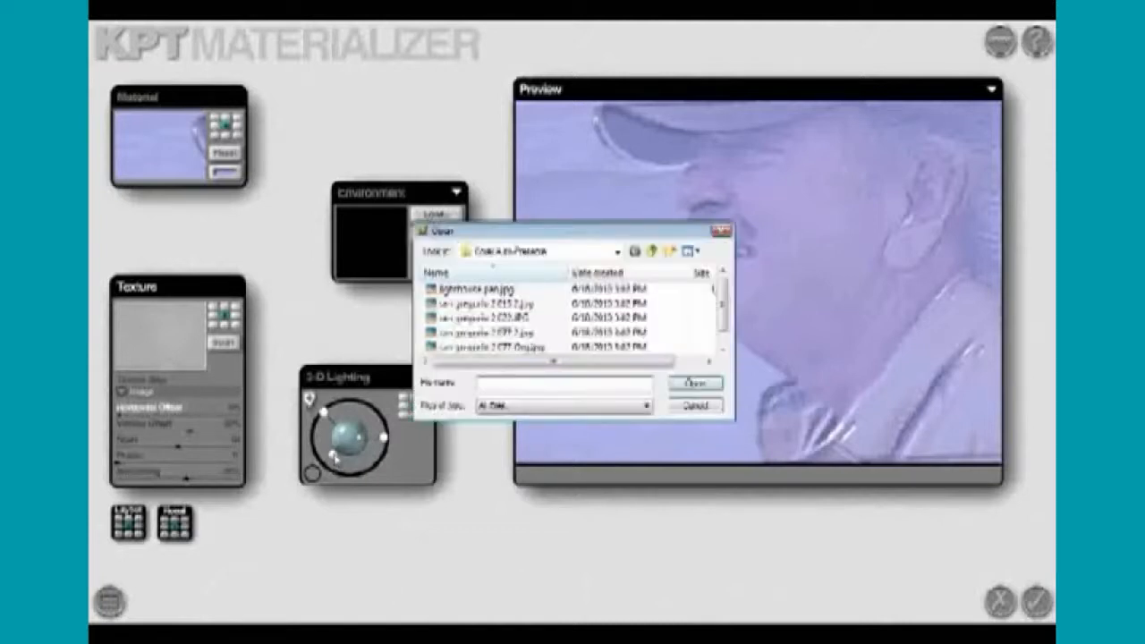
{"action": "left_click", "coordinate": [722, 232]}
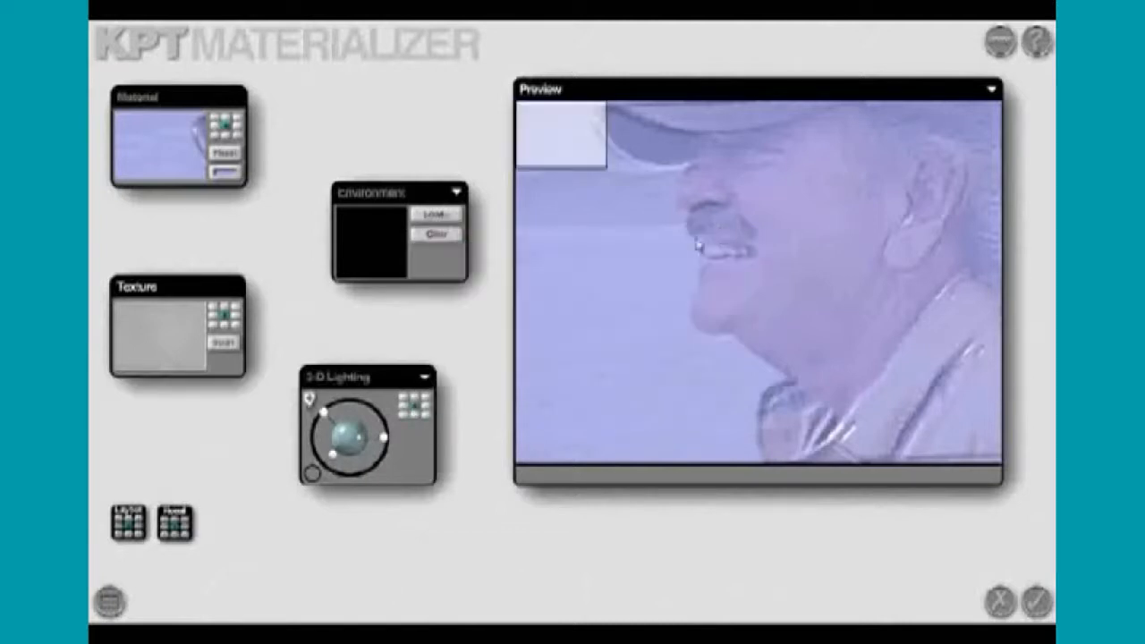
Reposition the light sources in 3-D Lighting across the sphere, ending with one at the top of its rim
{"action": "left_click", "coordinate": [330, 470]}
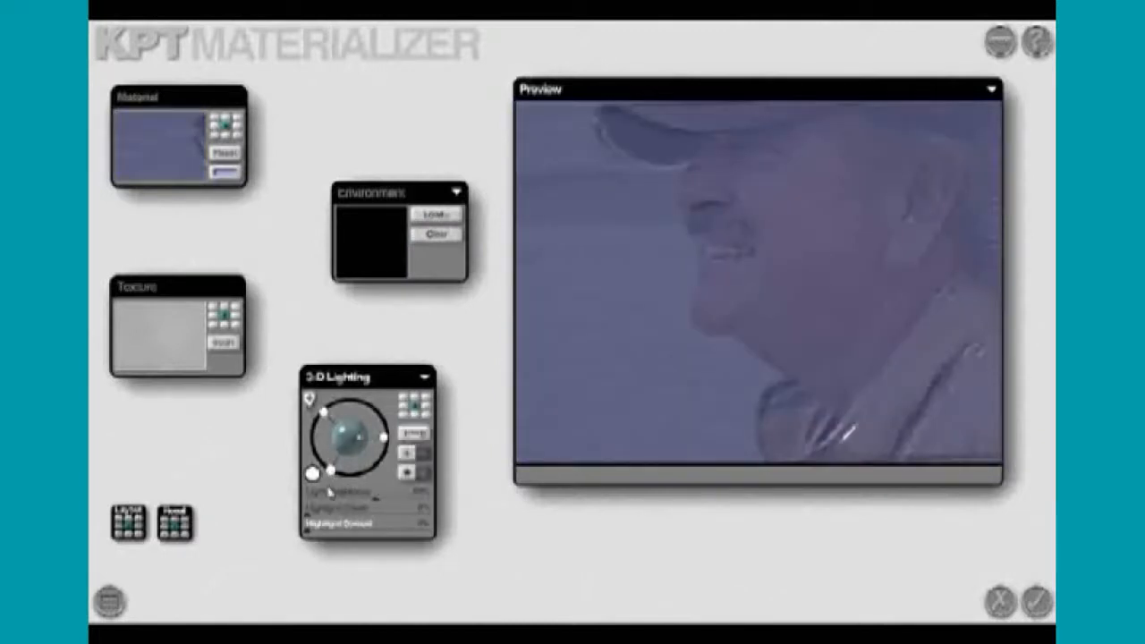
{"action": "left_click_drag", "start_coordinate": [330, 470], "coordinate": [331, 413]}
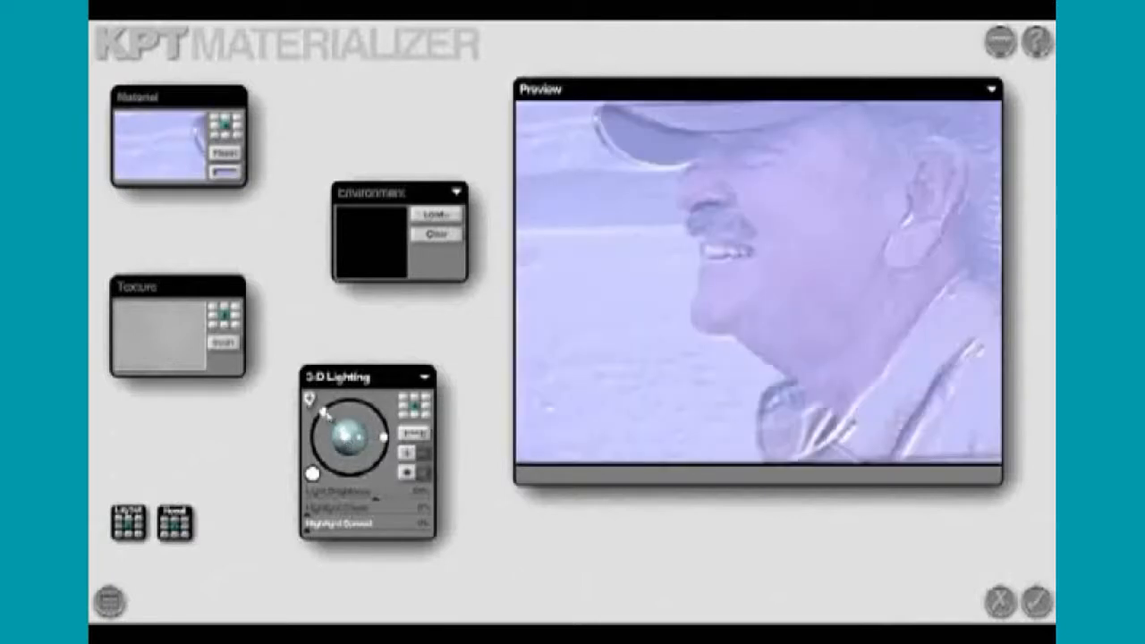
{"action": "left_click_drag", "start_coordinate": [325, 414], "coordinate": [348, 443]}
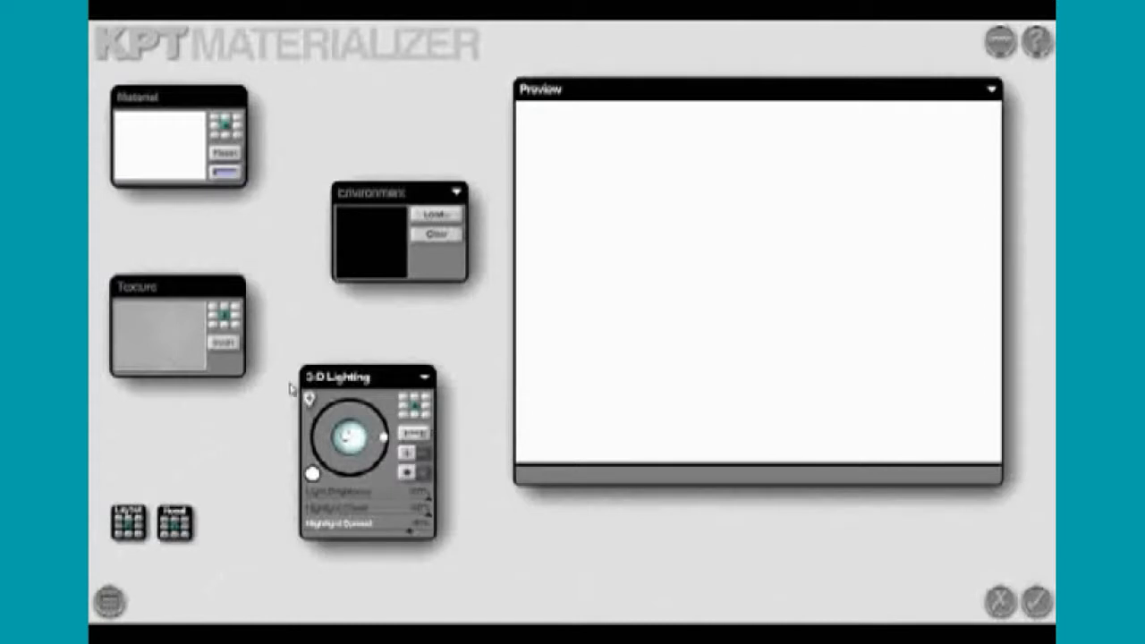
{"action": "left_click_drag", "start_coordinate": [346, 438], "coordinate": [323, 411]}
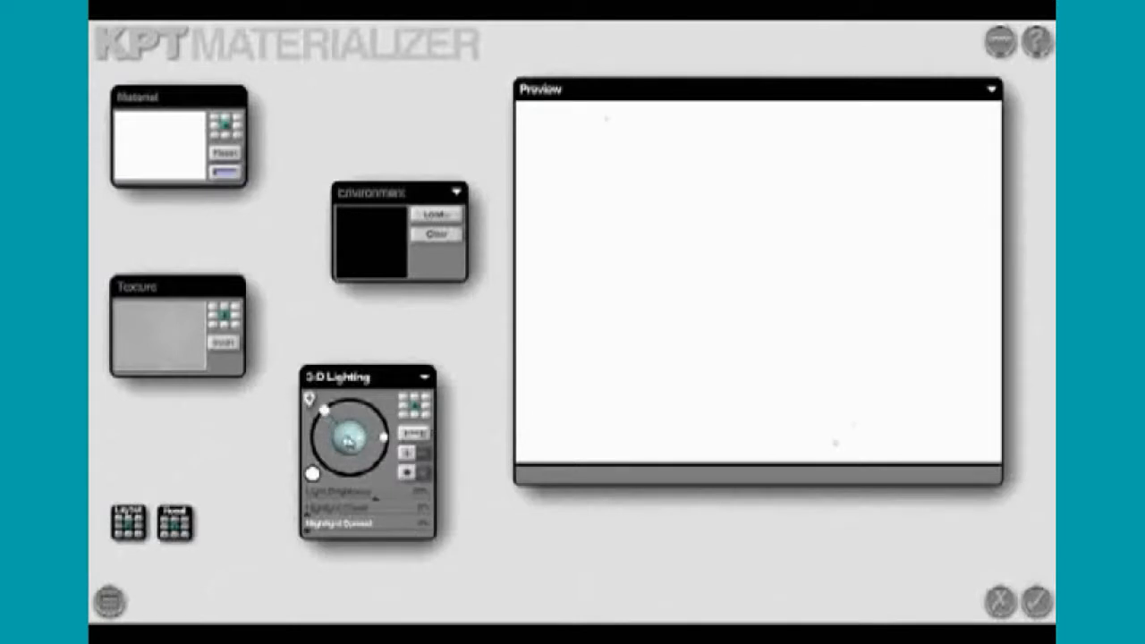
{"action": "left_click_drag", "start_coordinate": [347, 441], "coordinate": [350, 402]}
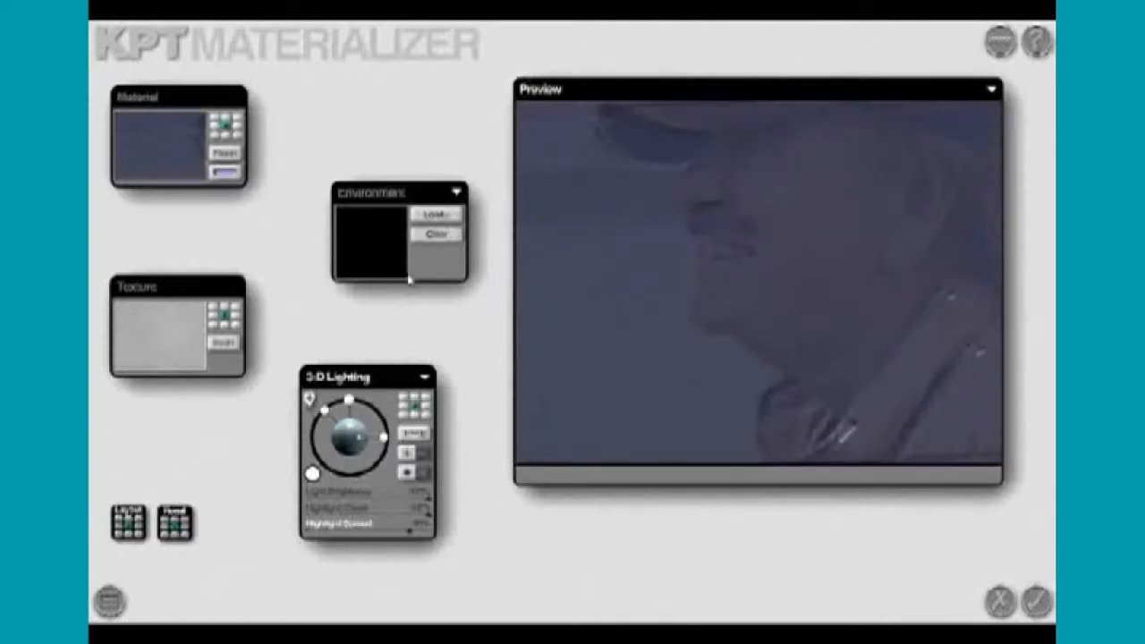
Reduce the texture's smoothing and set its Scale to -10x and Horizontal Offset to about 78%
{"action": "mouse_move", "coordinate": [213, 313]}
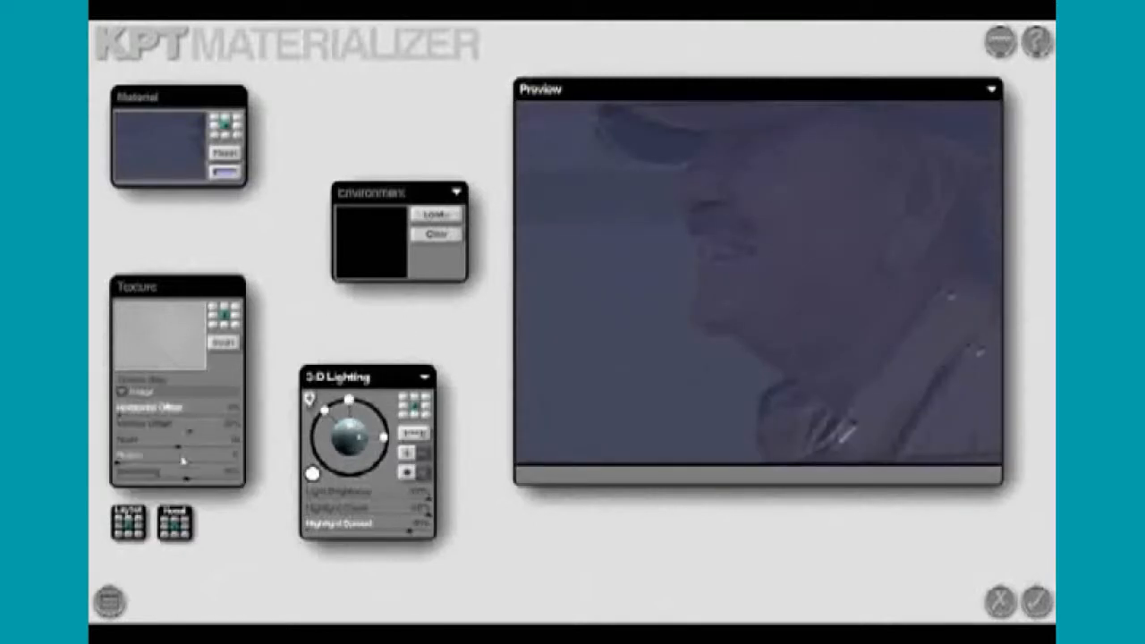
{"action": "mouse_move", "coordinate": [189, 481]}
{"action": "left_mouse_down"}
{"action": "mouse_move", "coordinate": [138, 449]}
{"action": "mouse_move", "coordinate": [193, 447]}
{"action": "mouse_move", "coordinate": [143, 446]}
{"action": "left_mouse_up"}
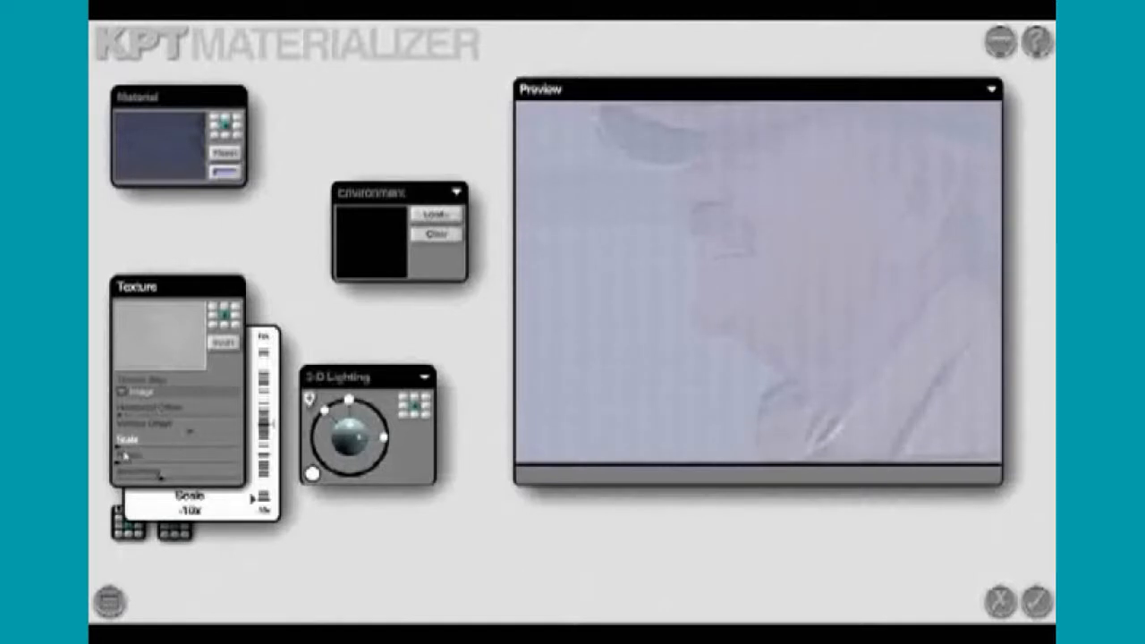
{"action": "left_click_drag", "start_coordinate": [120, 417], "coordinate": [212, 416]}
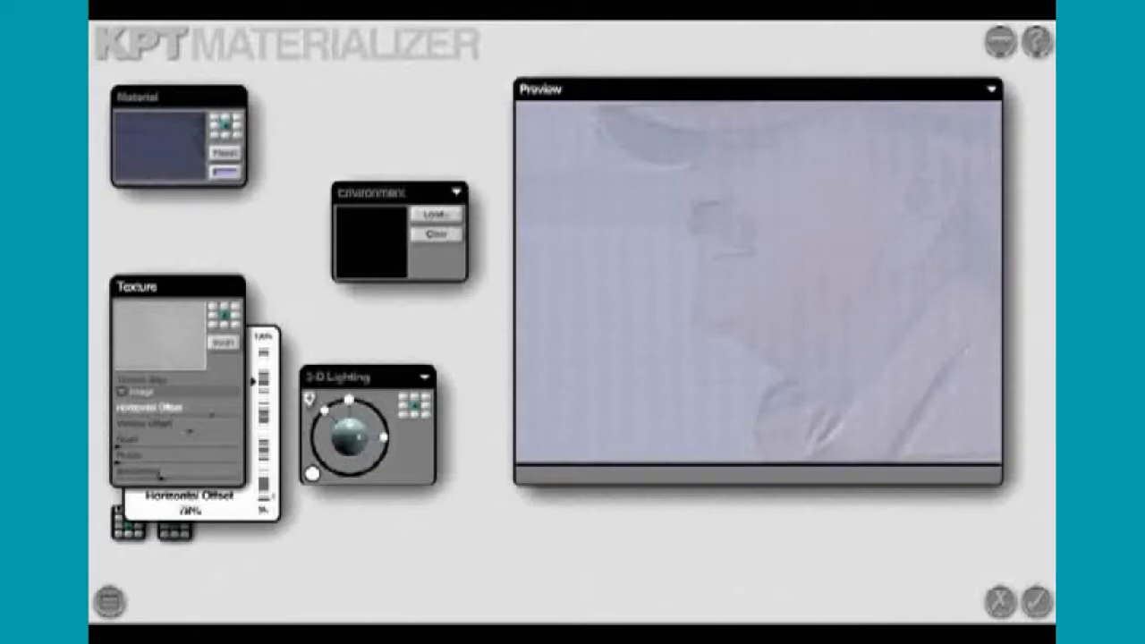
Try a higher Tint Amount for the material and return it to 0%
{"action": "mouse_move", "coordinate": [180, 184]}
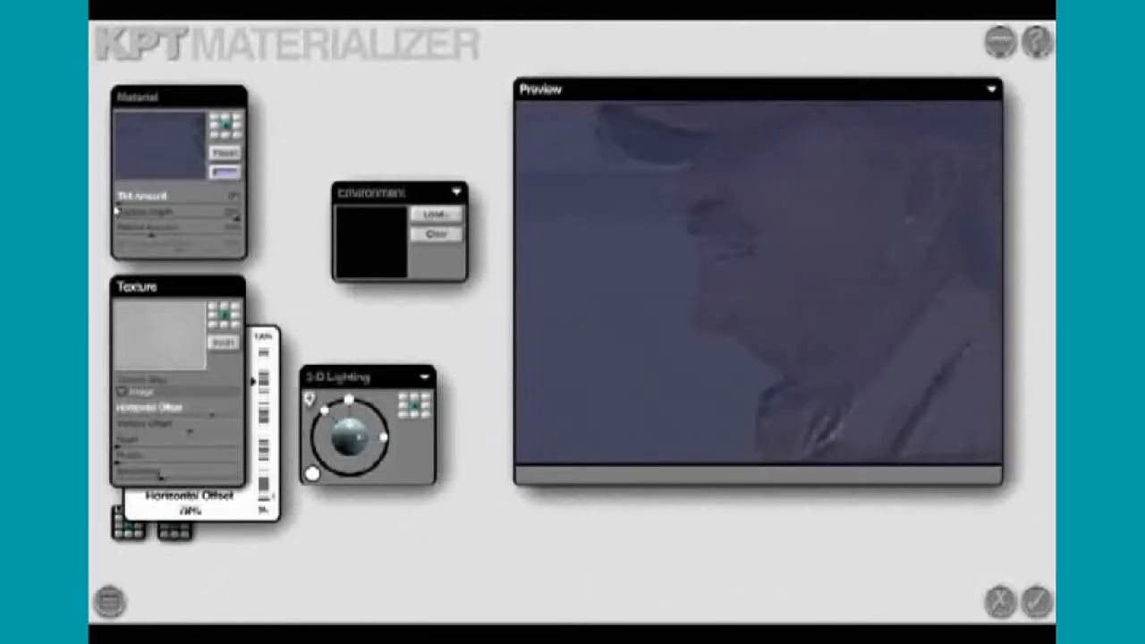
{"action": "left_click_drag", "start_coordinate": [118, 208], "coordinate": [238, 210]}
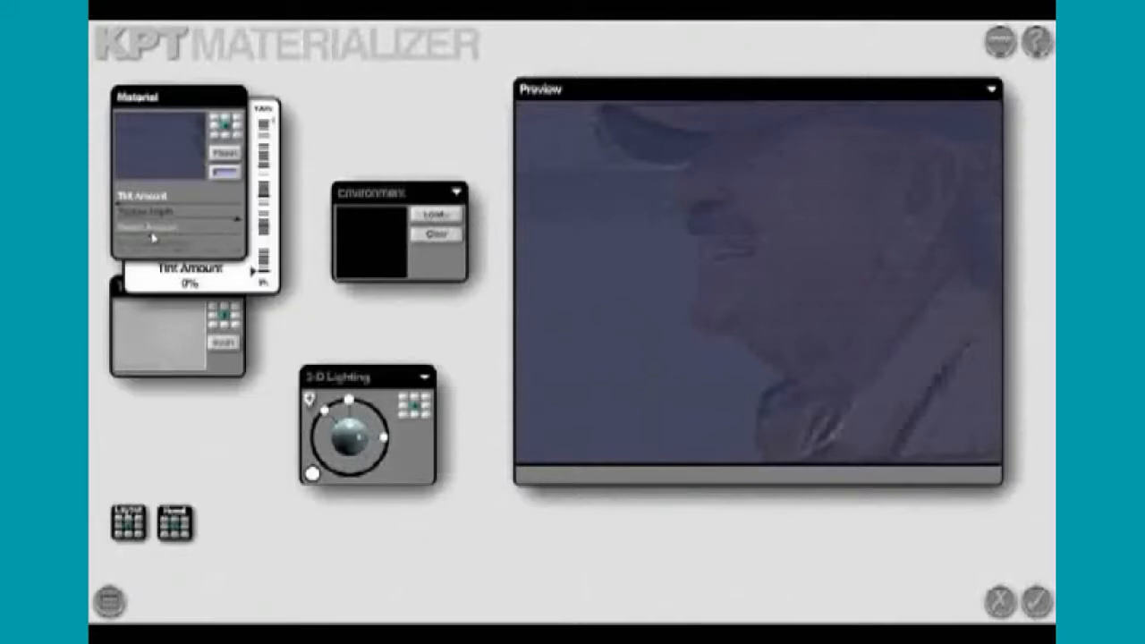
Set the material's Distort Amount to about -82%
{"action": "mouse_move", "coordinate": [152, 237]}
{"action": "left_mouse_down"}
{"action": "mouse_move", "coordinate": [235, 241]}
{"action": "mouse_move", "coordinate": [310, 298]}
{"action": "left_mouse_up"}
{"action": "mouse_move", "coordinate": [344, 465]}
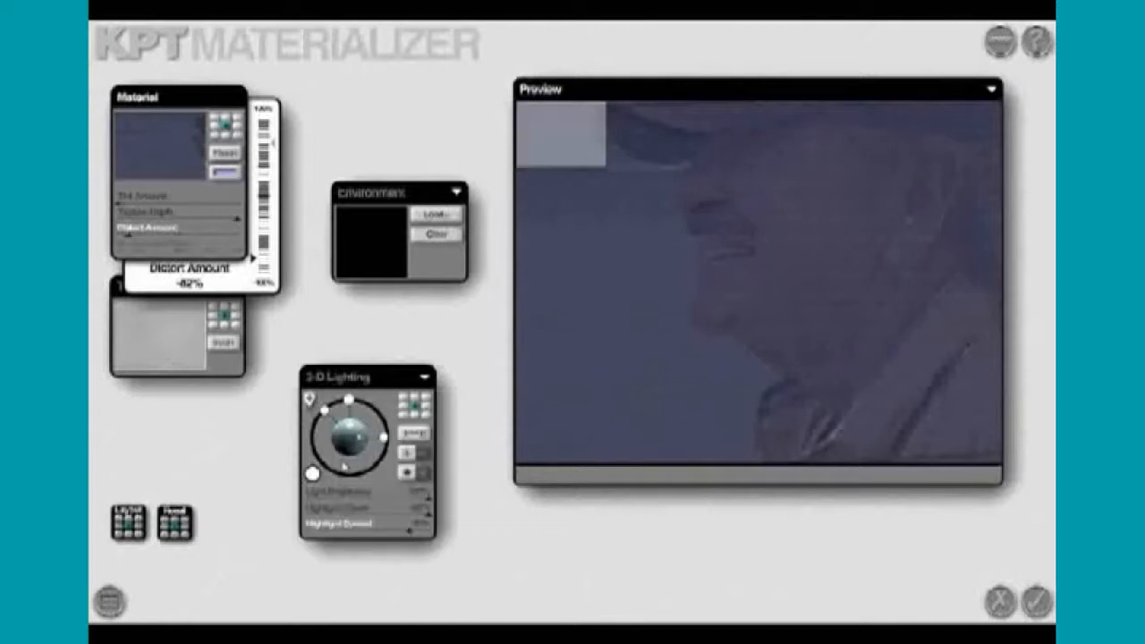
{"action": "mouse_move", "coordinate": [237, 383]}
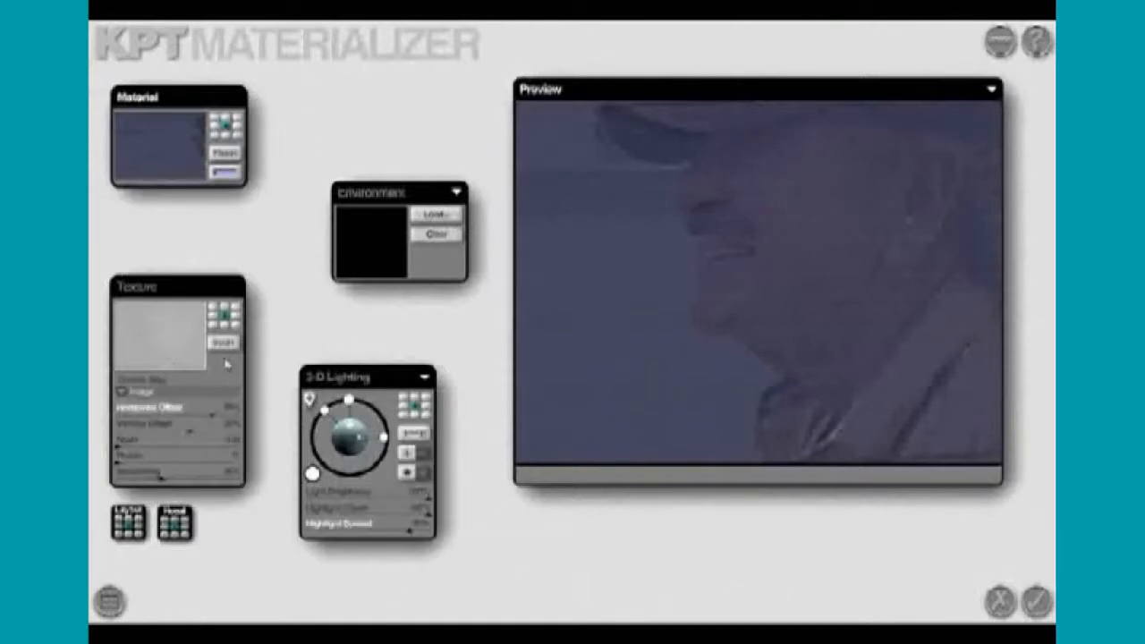
Try inverting the texture and switch its reference map from Image to Saturation
{"action": "left_click", "coordinate": [224, 343]}
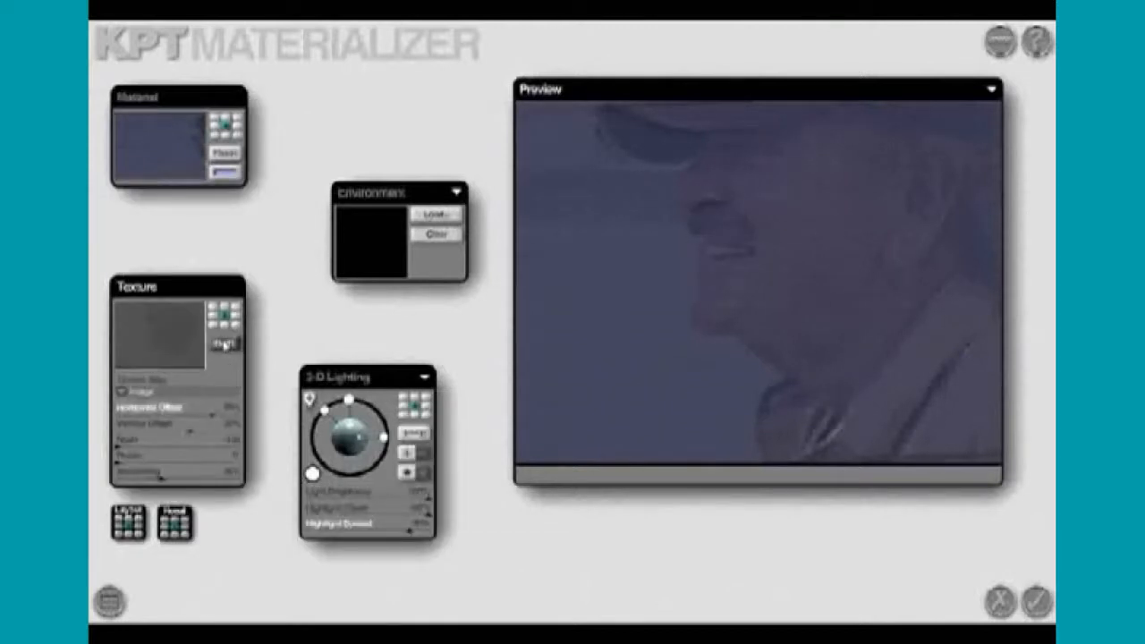
{"action": "left_click", "coordinate": [121, 393]}
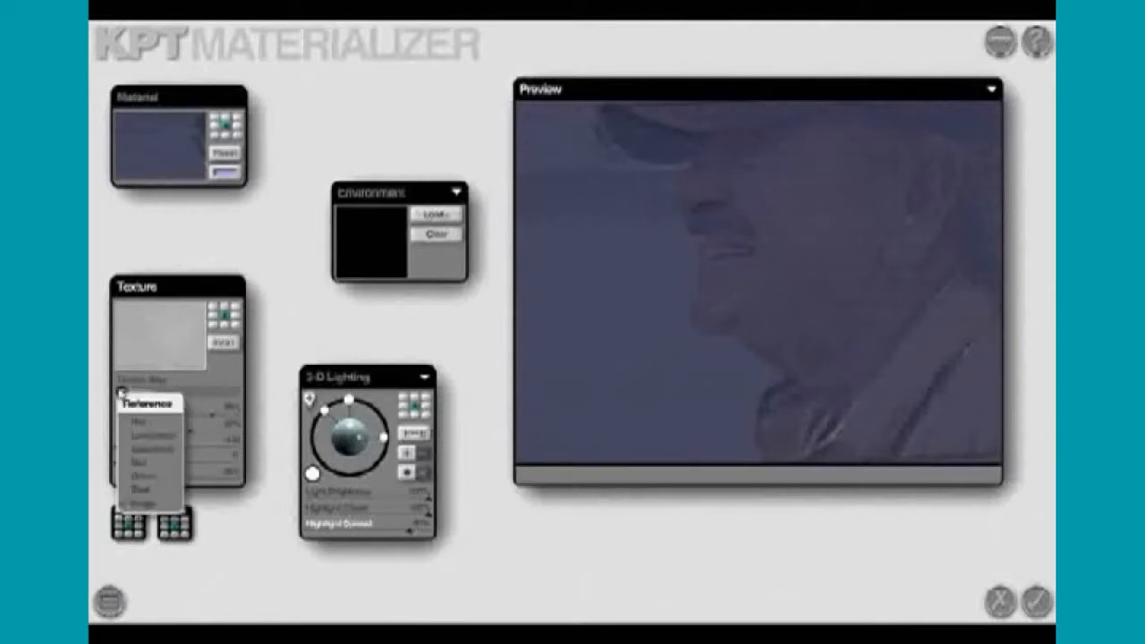
{"action": "left_click", "coordinate": [167, 451]}
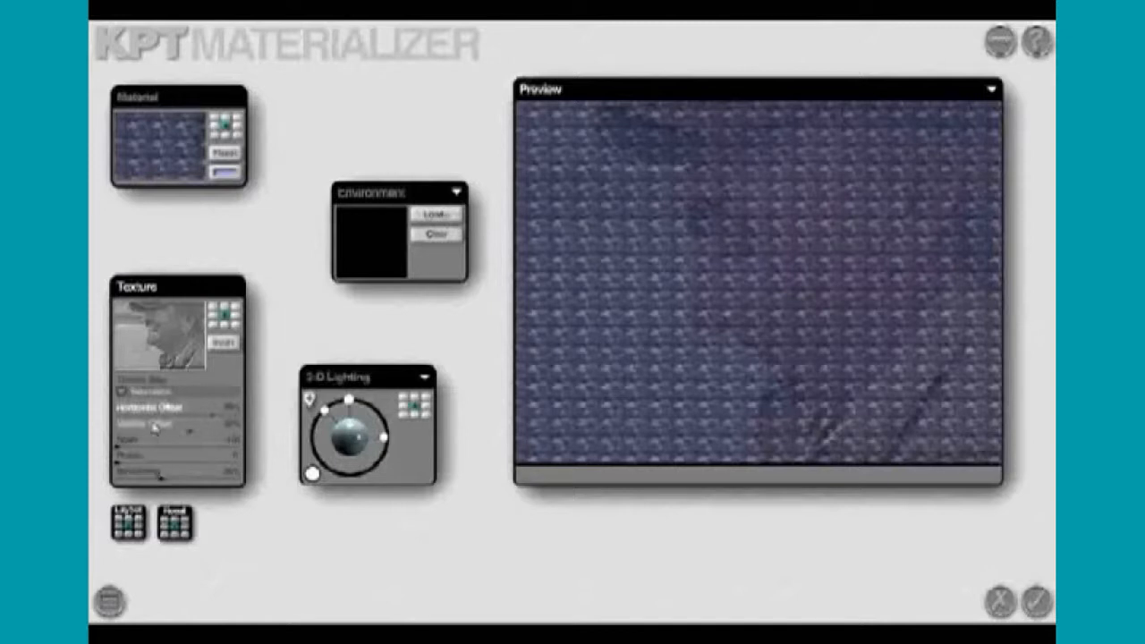
Set the texture's Horizontal Offset to 31%, increase its Scale so the pattern tiles larger, and apply the Materializer effect
{"action": "left_click_drag", "start_coordinate": [215, 418], "coordinate": [254, 405]}
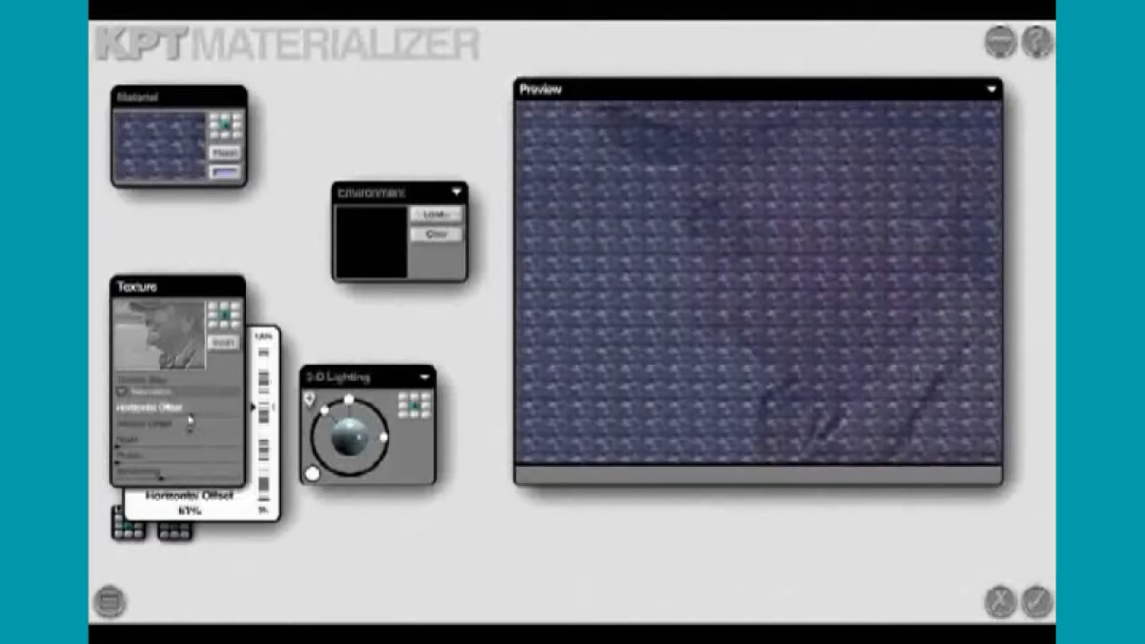
{"action": "left_click_drag", "start_coordinate": [189, 419], "coordinate": [157, 419]}
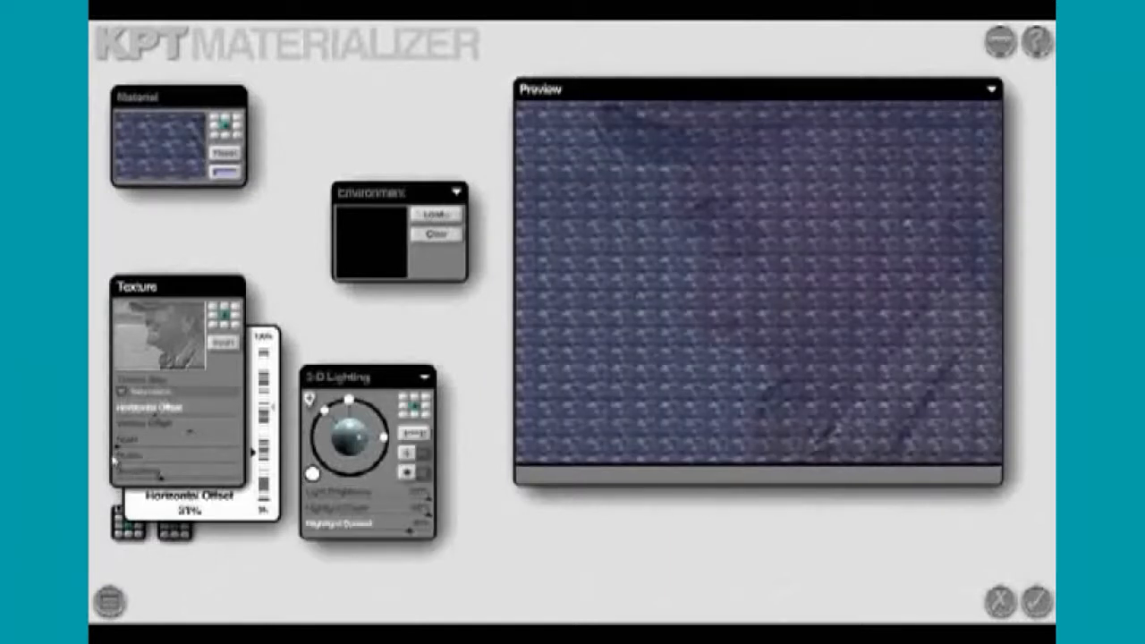
{"action": "left_click_drag", "start_coordinate": [118, 447], "coordinate": [165, 447]}
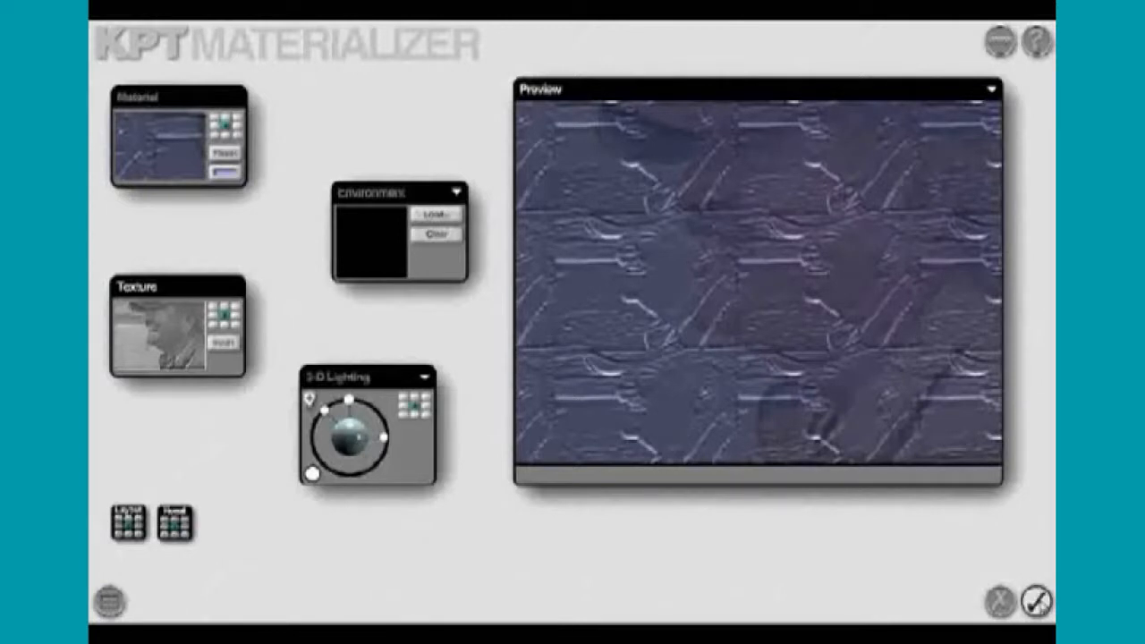
{"action": "left_click", "coordinate": [1037, 601]}
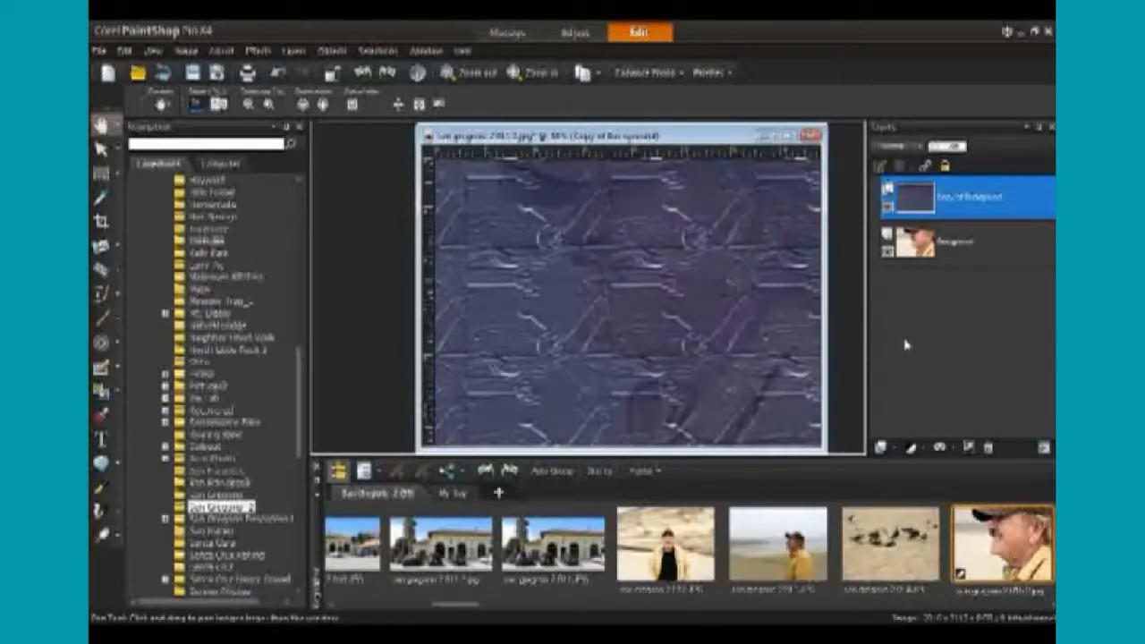
Hide and show the copied layer to compare the Materializer result with the original photo
{"action": "left_click", "coordinate": [887, 208]}
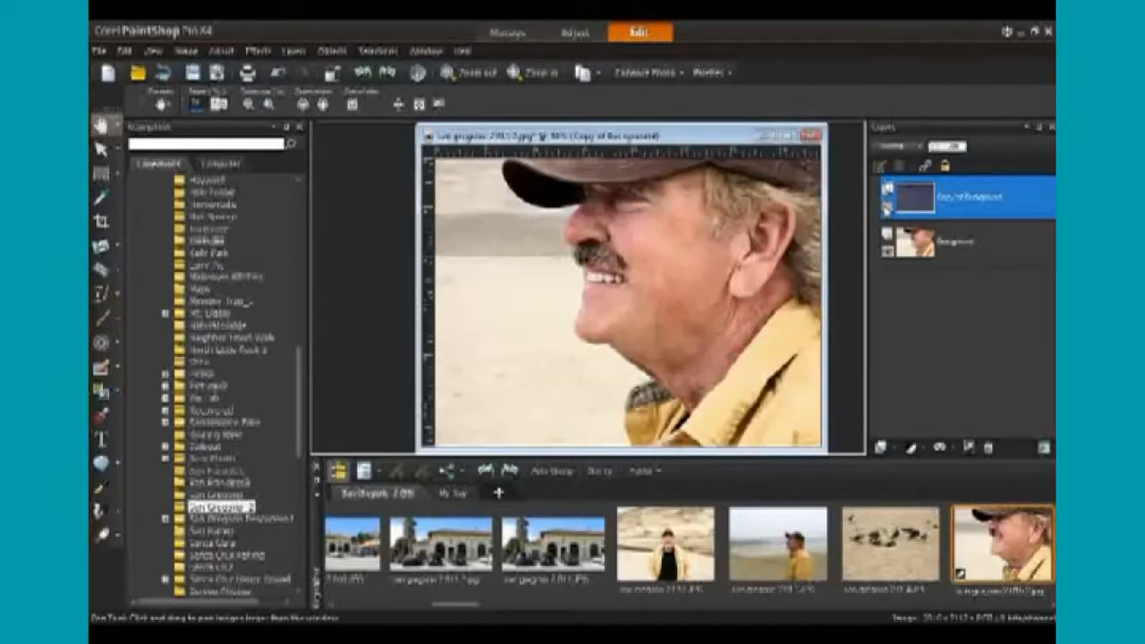
{"action": "left_click", "coordinate": [887, 208]}
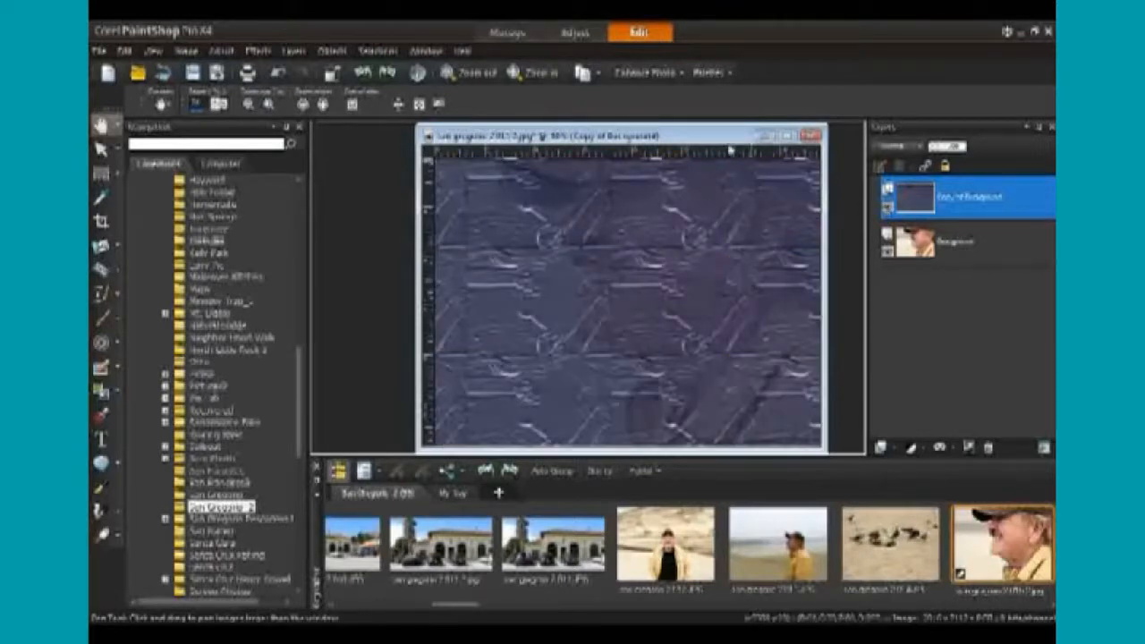
{"action": "left_click_drag", "start_coordinate": [695, 138], "coordinate": [663, 131]}
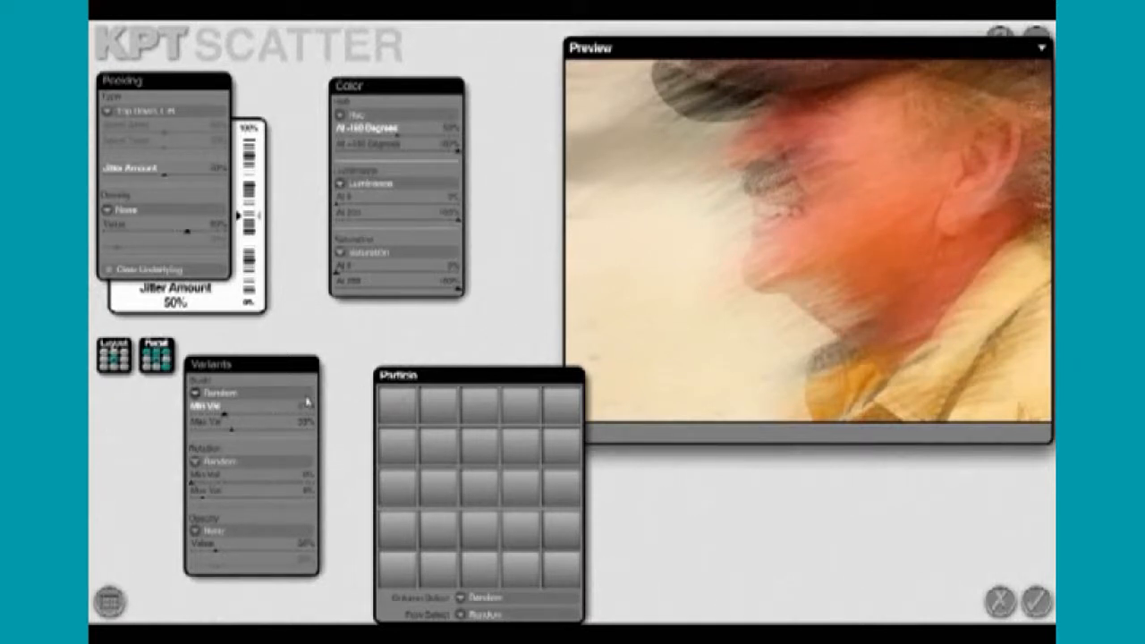
In KPT Scatter, set the hue's At -180 Degrees value to 19%, apply the effect, and recentre the image window
{"action": "mouse_move", "coordinate": [273, 370]}
{"action": "left_mouse_down"}
{"action": "mouse_move", "coordinate": [268, 387]}
{"action": "mouse_move", "coordinate": [280, 381]}
{"action": "left_mouse_up"}
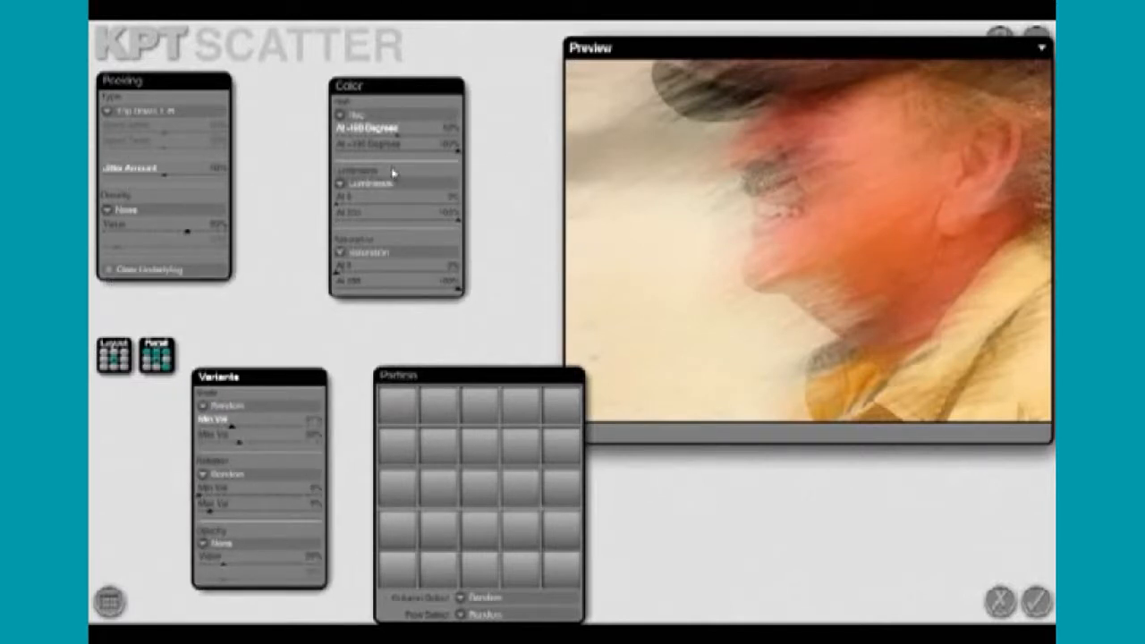
{"action": "left_click_drag", "start_coordinate": [396, 138], "coordinate": [359, 137]}
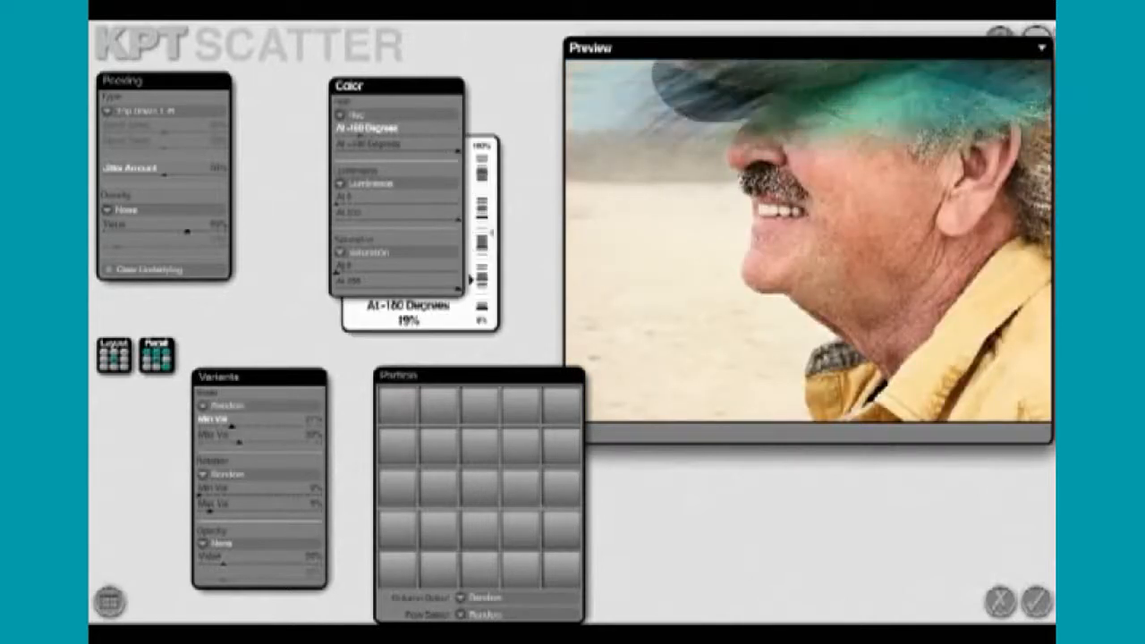
{"action": "mouse_move", "coordinate": [946, 46]}
{"action": "left_mouse_down"}
{"action": "mouse_move", "coordinate": [946, 76]}
{"action": "mouse_move", "coordinate": [941, 62]}
{"action": "left_mouse_up"}
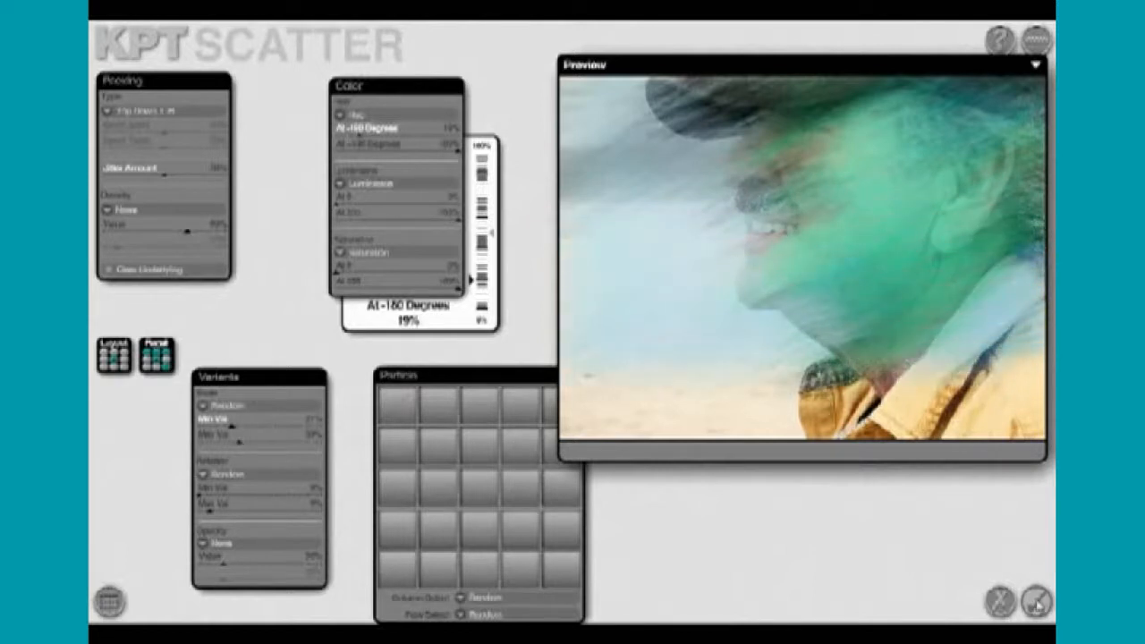
{"action": "left_click", "coordinate": [1037, 603]}
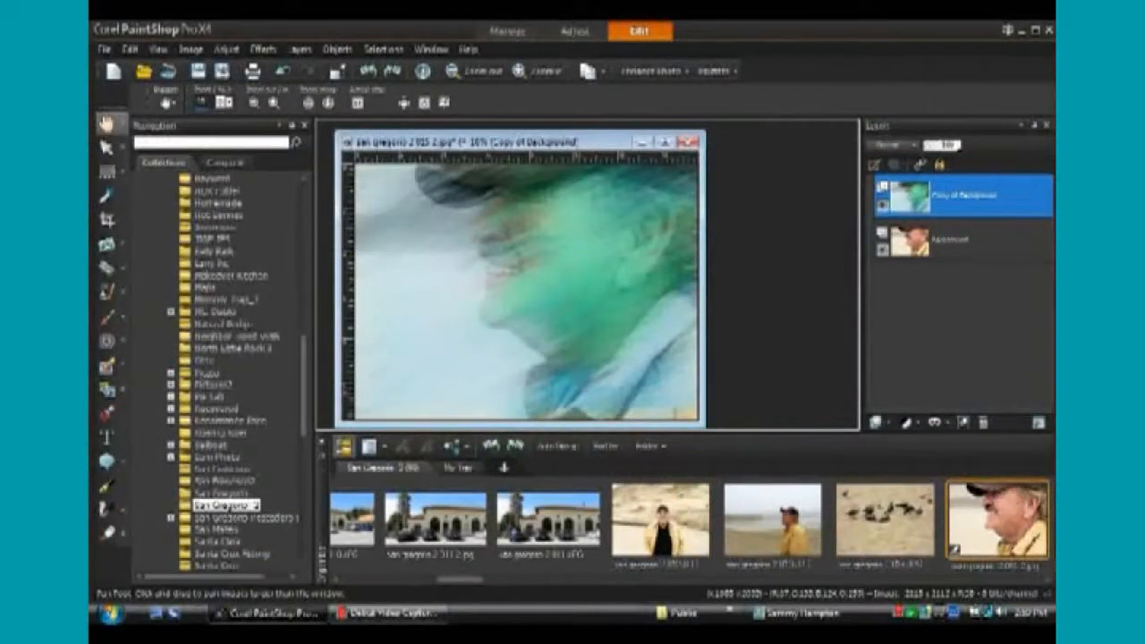
{"action": "left_click_drag", "start_coordinate": [608, 146], "coordinate": [675, 139]}
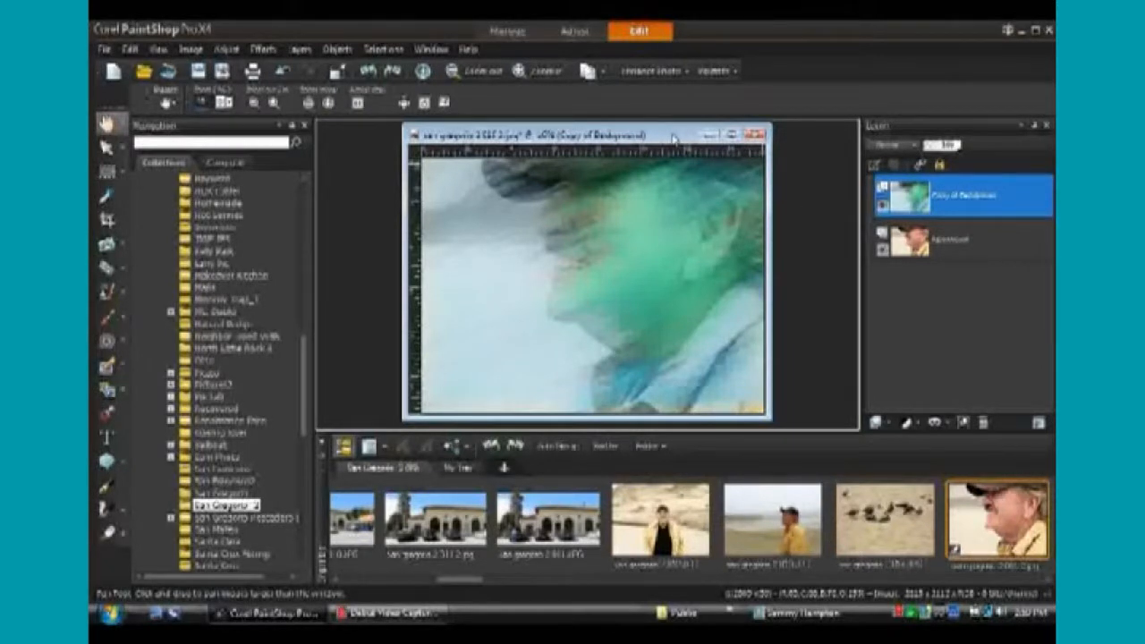
{"action": "left_click_drag", "start_coordinate": [673, 136], "coordinate": [682, 147]}
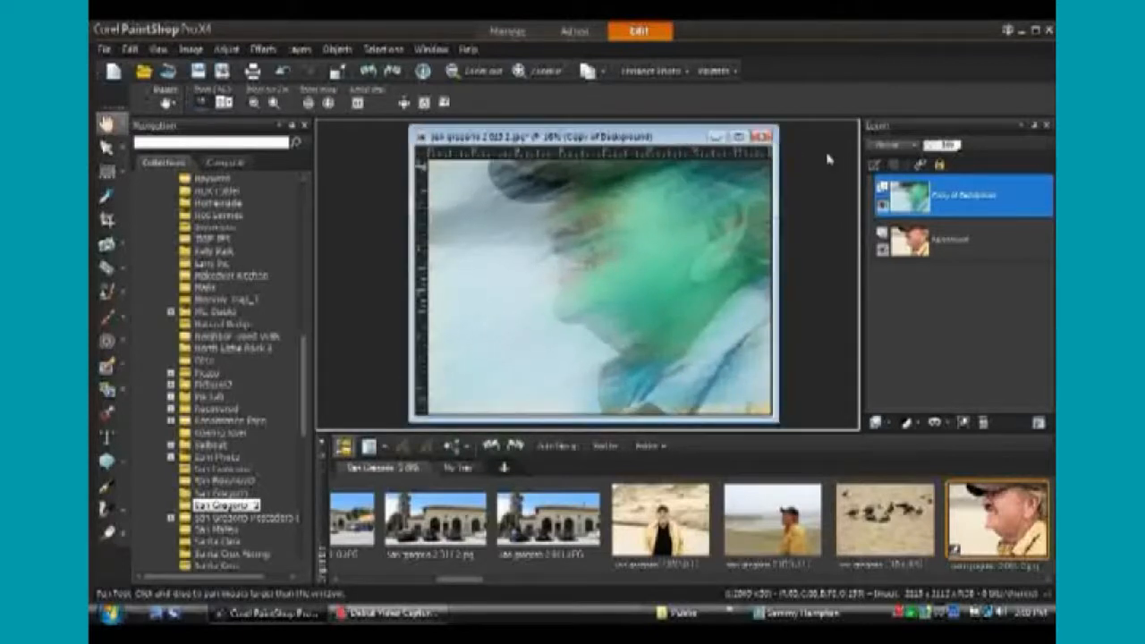